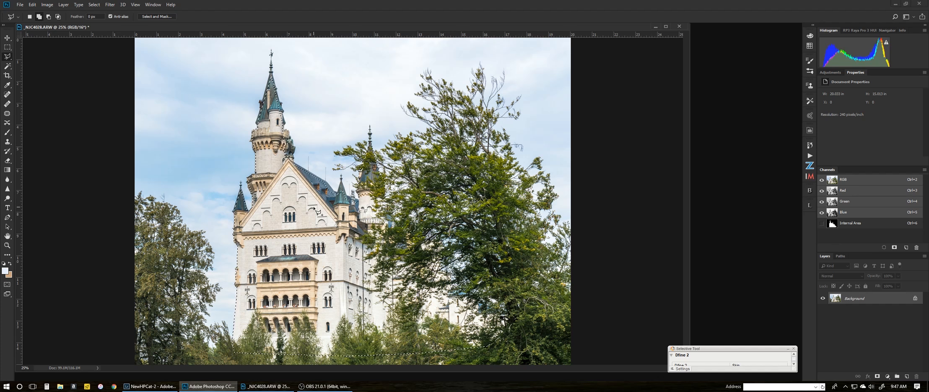
Zoom in on the castle photo from 25% to 66.7% with the Zoom tool
{"action": "key", "text": "z"}
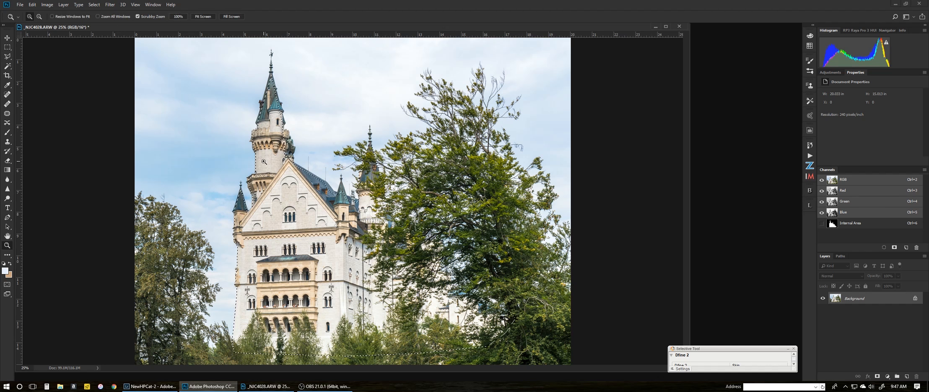
{"action": "left_click", "coordinate": [257, 154]}
{"action": "left_click", "coordinate": [256, 142]}
{"action": "left_click", "coordinate": [255, 140]}
Pan around the enlarged photo to inspect the castle facade, spires and tree edges
{"action": "left_click_drag", "start_coordinate": [255, 140], "coordinate": [355, 155]}
{"action": "left_click_drag", "start_coordinate": [325, 222], "coordinate": [348, 198]}
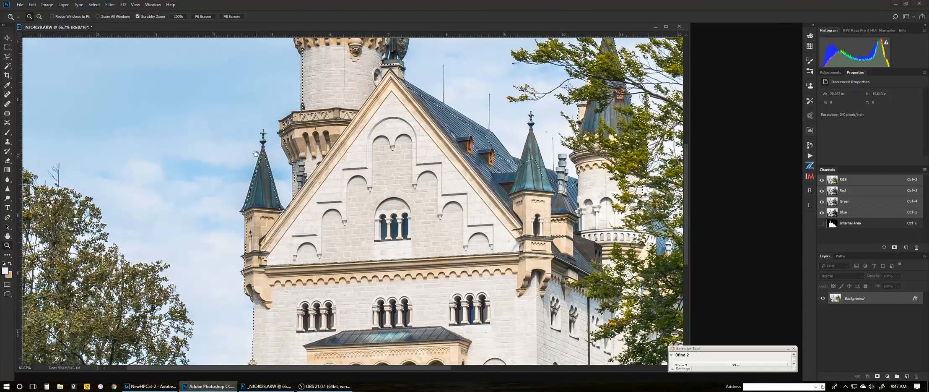
{"action": "left_click_drag", "start_coordinate": [284, 264], "coordinate": [327, 139]}
{"action": "left_click_drag", "start_coordinate": [320, 218], "coordinate": [319, 192]}
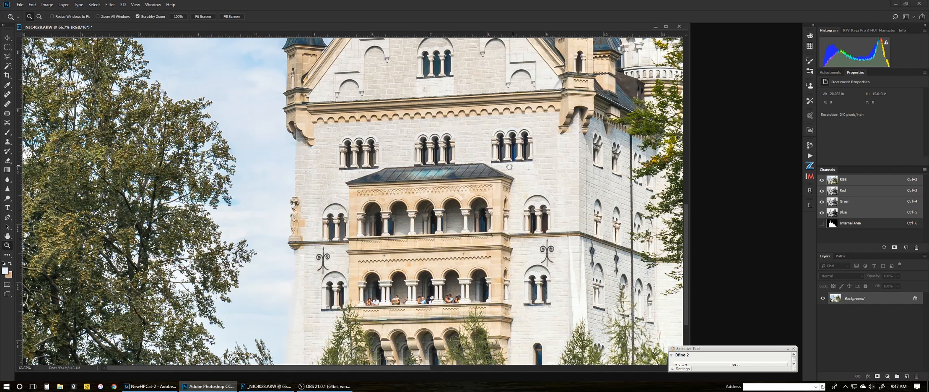
{"action": "left_click_drag", "start_coordinate": [509, 167], "coordinate": [340, 252]}
{"action": "left_click_drag", "start_coordinate": [503, 69], "coordinate": [447, 229]}
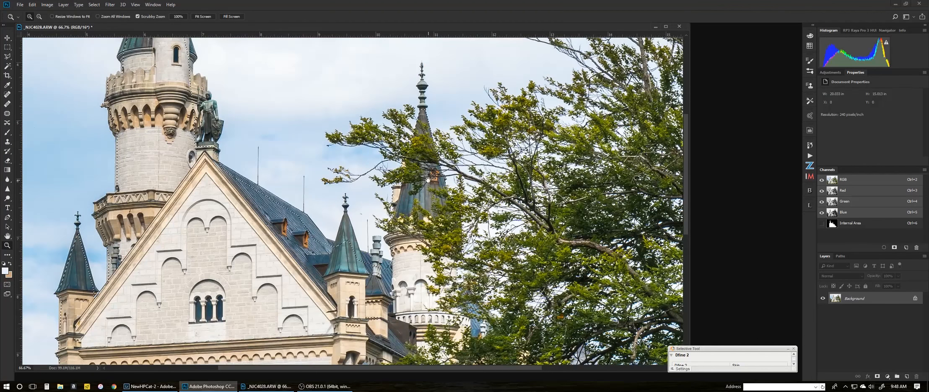
{"action": "left_click_drag", "start_coordinate": [427, 179], "coordinate": [357, 71]}
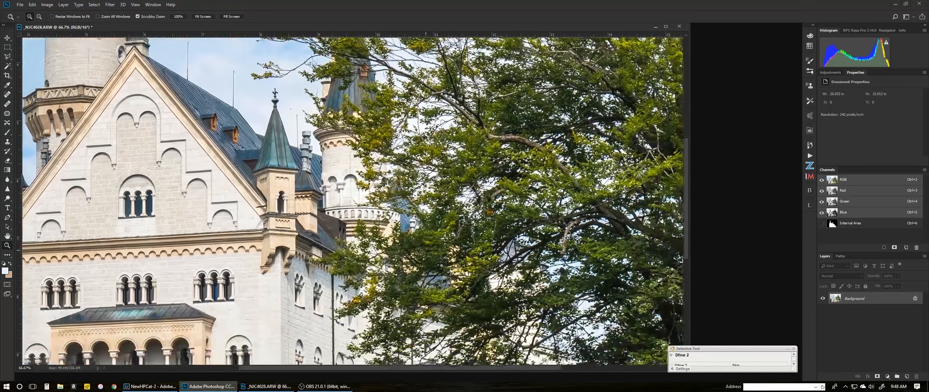
{"action": "left_click_drag", "start_coordinate": [416, 226], "coordinate": [414, 223]}
{"action": "left_click_drag", "start_coordinate": [539, 254], "coordinate": [474, 213]}
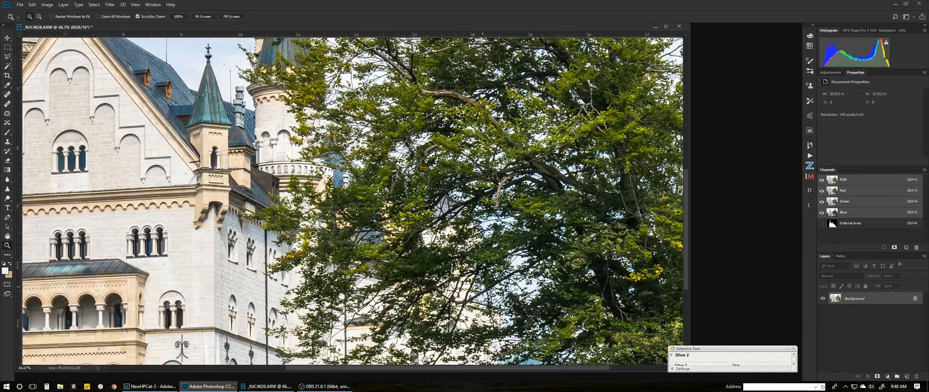
{"action": "left_click_drag", "start_coordinate": [482, 287], "coordinate": [460, 238]}
{"action": "left_click_drag", "start_coordinate": [529, 314], "coordinate": [474, 277]}
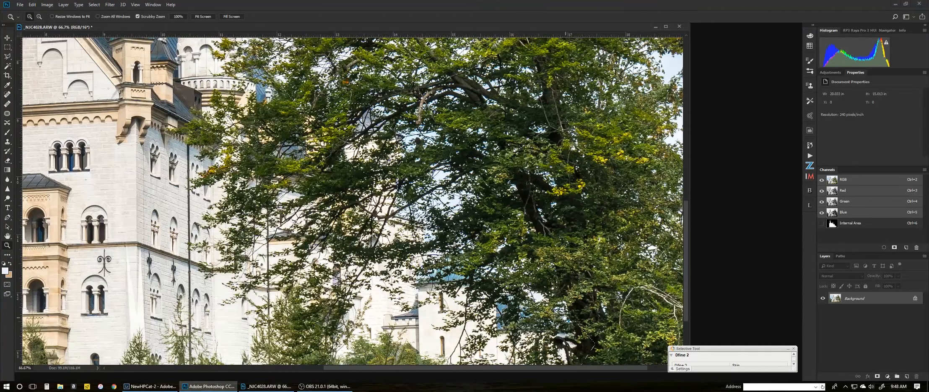
{"action": "left_click_drag", "start_coordinate": [456, 315], "coordinate": [489, 223]}
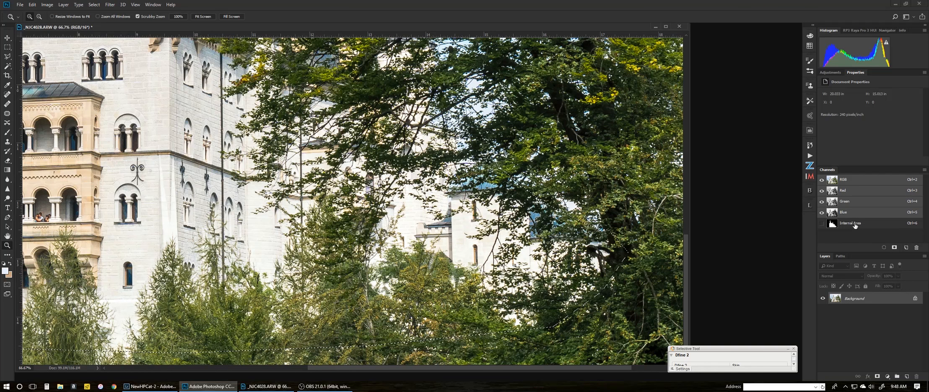
Clear the selection and zoom back out to 25% to view the whole photo
{"action": "key", "text": "ctrl+d"}
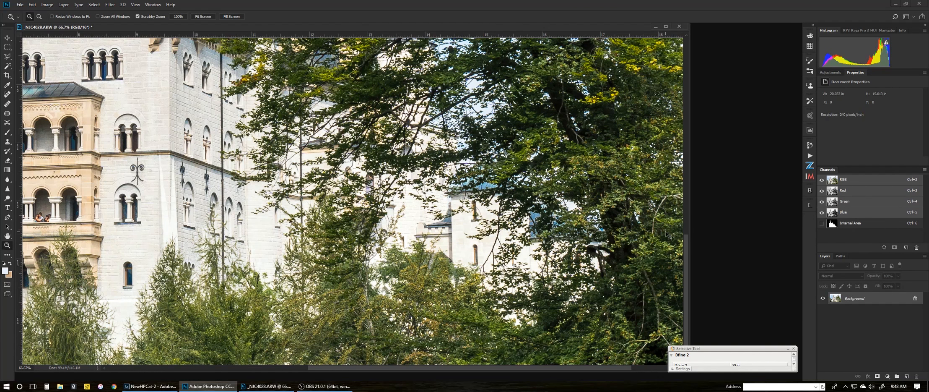
{"action": "key", "text": "ctrl+i"}
{"action": "key", "text": "ctrl+i"}
{"action": "key", "text": "ctrl+minus"}
{"action": "key", "text": "ctrl+minus"}
{"action": "key", "text": "ctrl+minus"}
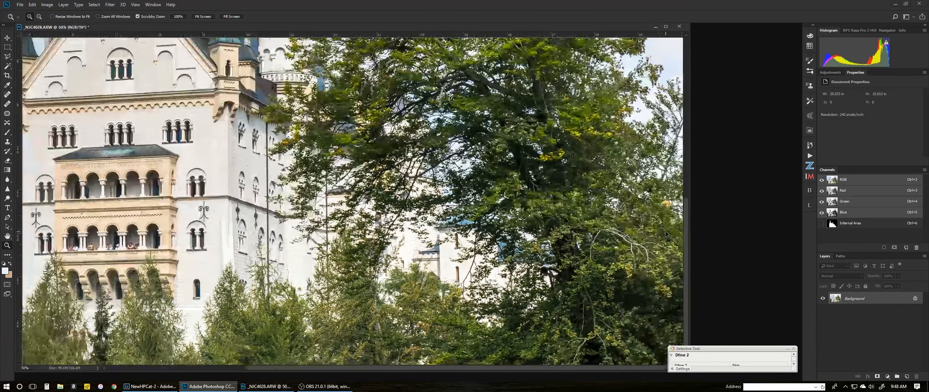
{"action": "key", "text": "ctrl+minus"}
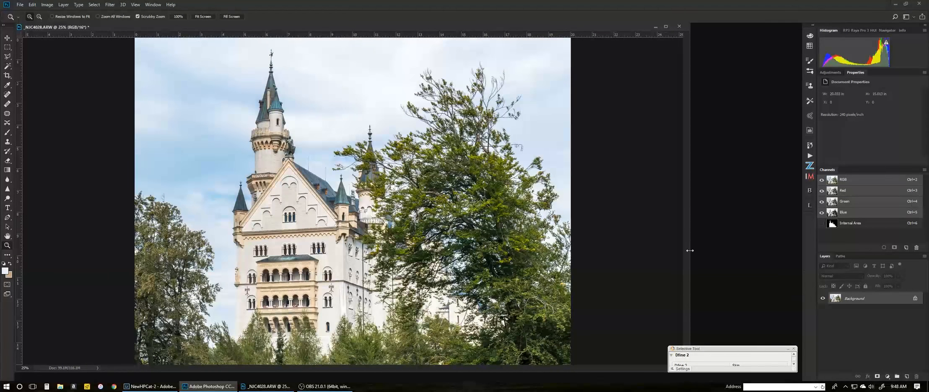
Duplicate the Background layer as Background copy and bring up the Image menu
{"action": "left_click_drag", "start_coordinate": [861, 297], "coordinate": [907, 376]}
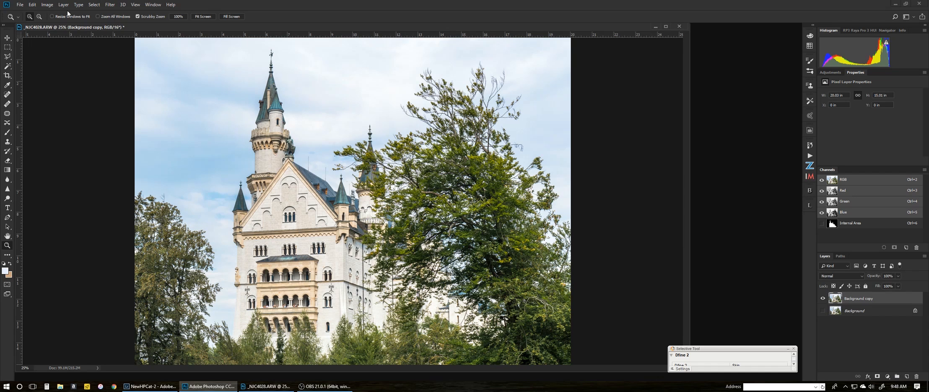
{"action": "left_click", "coordinate": [47, 5]}
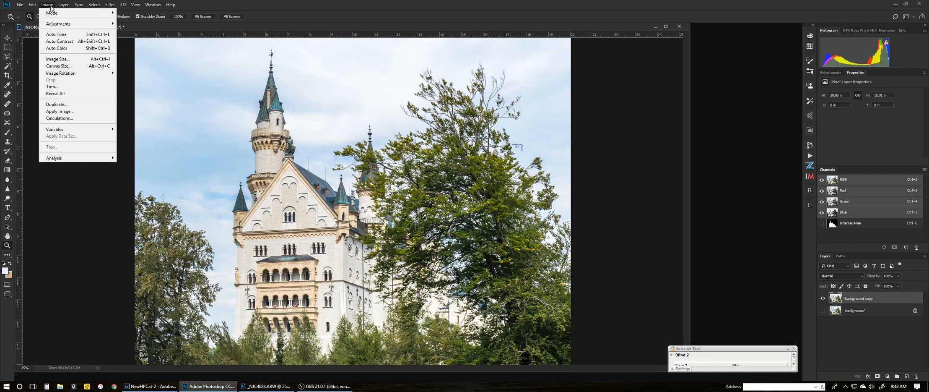
Start Image > Calculations with both Source 1 and Source 2 channels set to Blue
{"action": "left_click", "coordinate": [58, 118]}
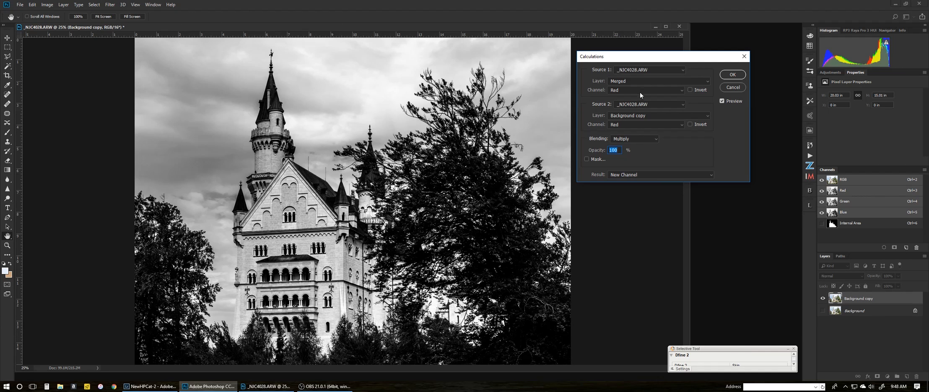
{"action": "left_click", "coordinate": [628, 124]}
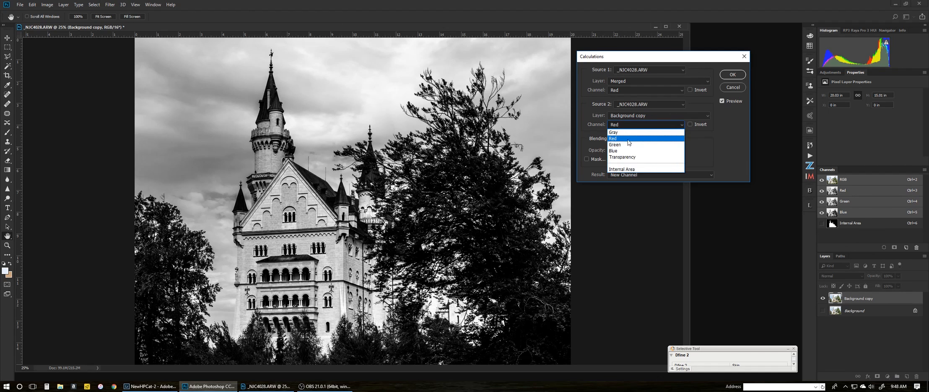
{"action": "left_click", "coordinate": [626, 145]}
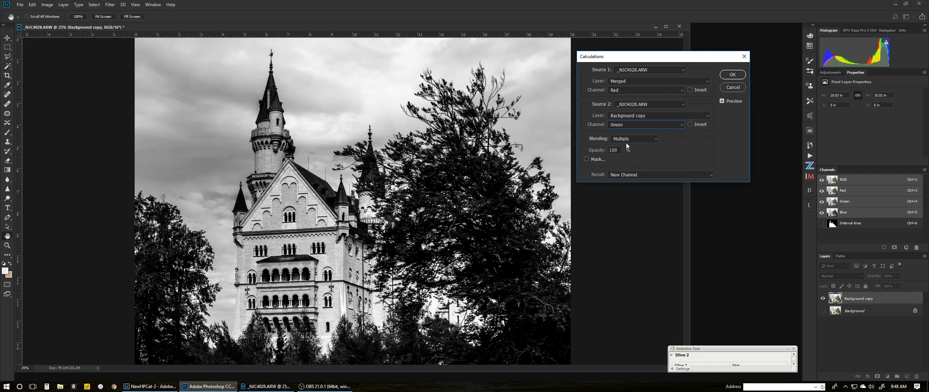
{"action": "left_click", "coordinate": [629, 125]}
{"action": "left_click", "coordinate": [626, 161]}
{"action": "left_click", "coordinate": [629, 125]}
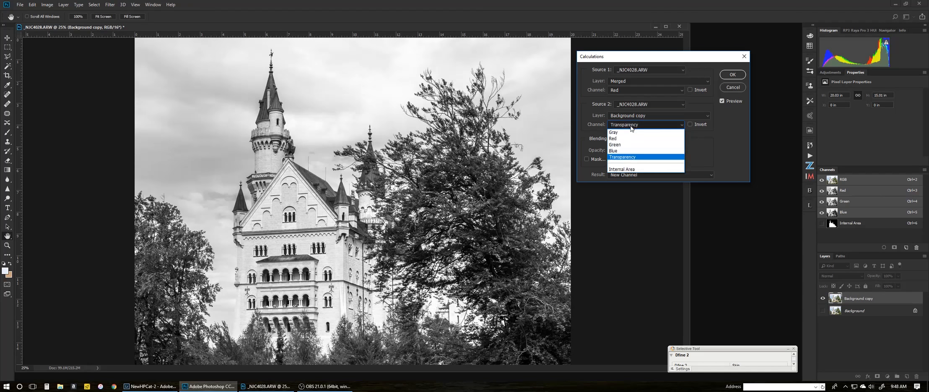
{"action": "left_click", "coordinate": [625, 151]}
{"action": "left_click", "coordinate": [629, 91]}
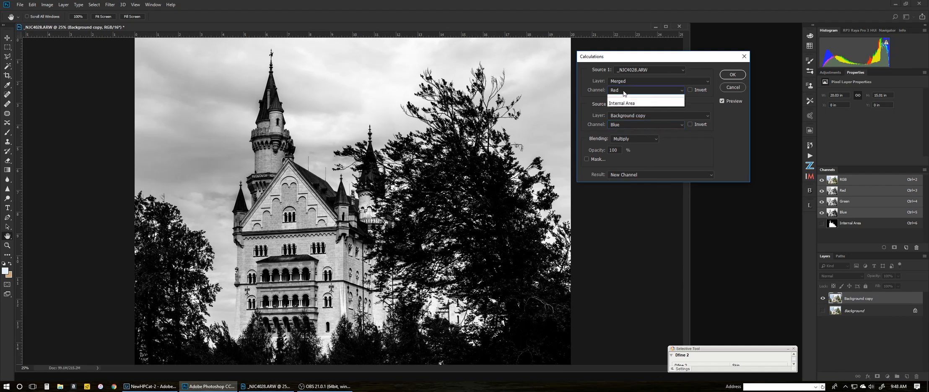
{"action": "left_click", "coordinate": [622, 116]}
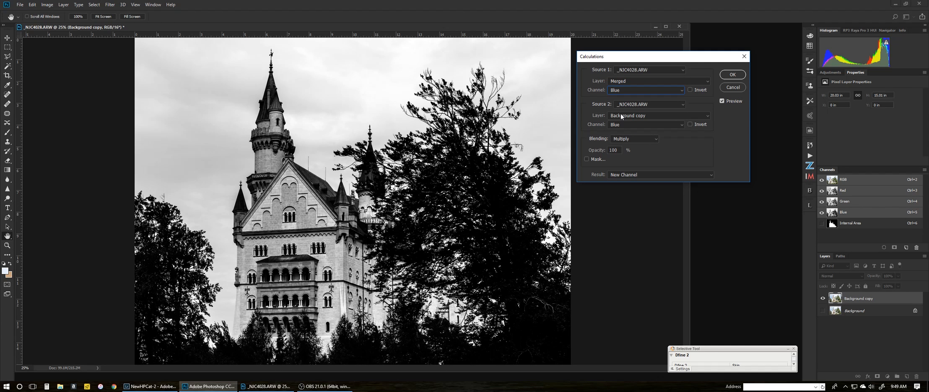
Compare Multiply, Darken and Linear Burn blending, then settle on Color Burn
{"action": "left_click", "coordinate": [623, 141]}
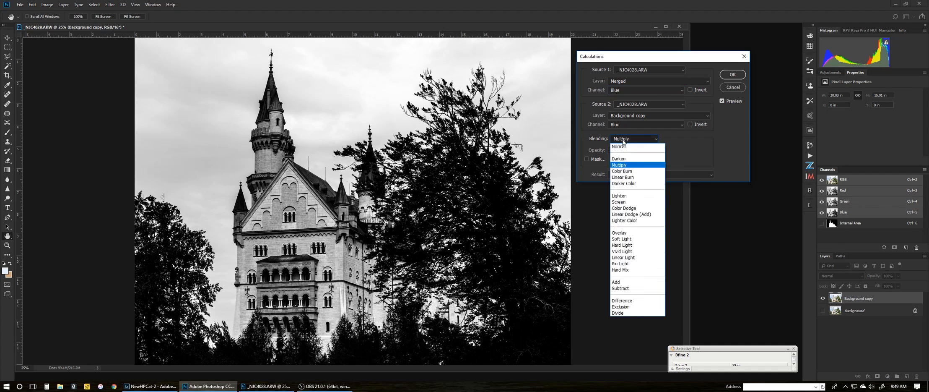
{"action": "left_click", "coordinate": [620, 164]}
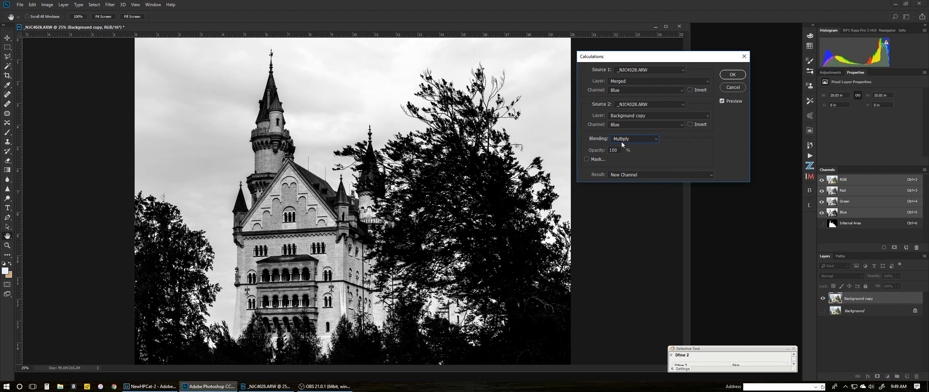
{"action": "left_click", "coordinate": [622, 143]}
{"action": "left_click", "coordinate": [620, 160]}
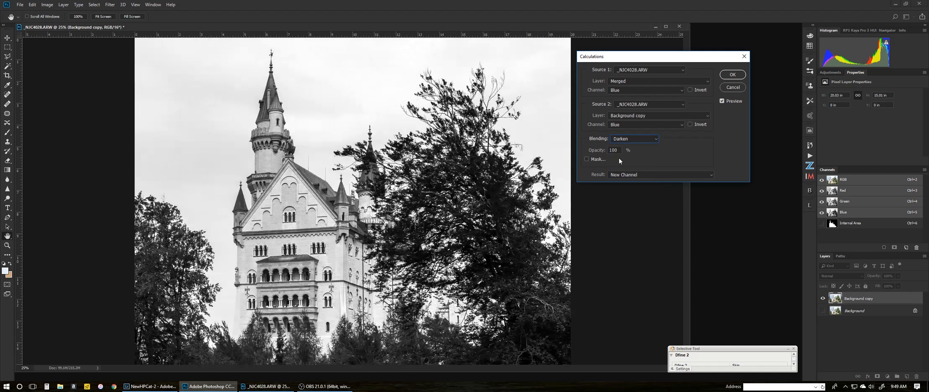
{"action": "left_click", "coordinate": [623, 138]}
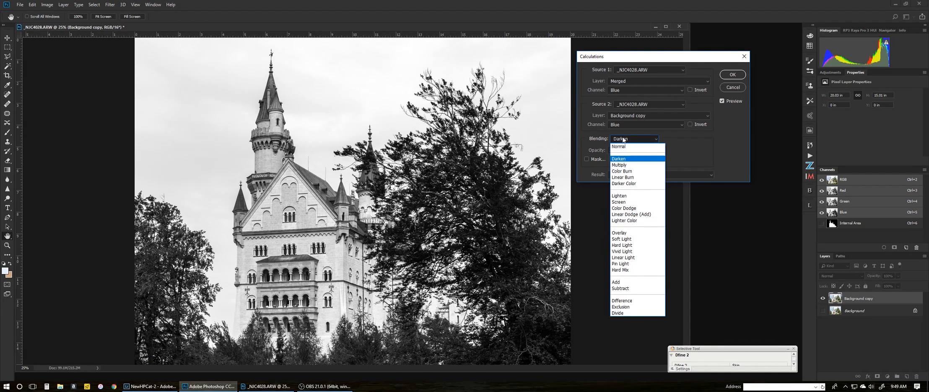
{"action": "left_click", "coordinate": [624, 171]}
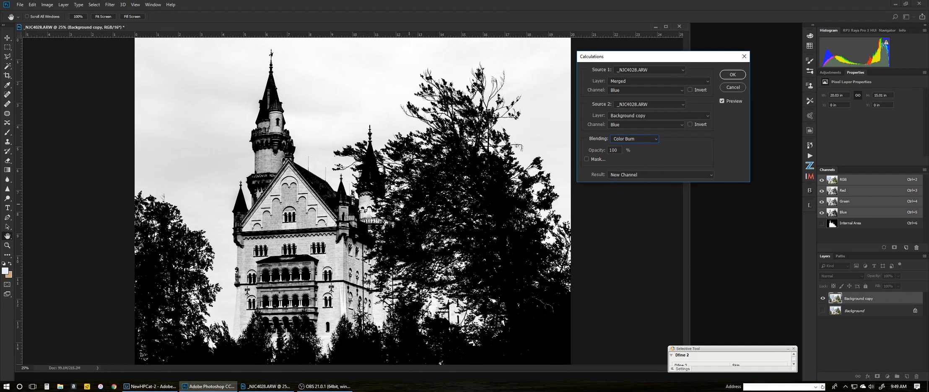
{"action": "left_click", "coordinate": [622, 139]}
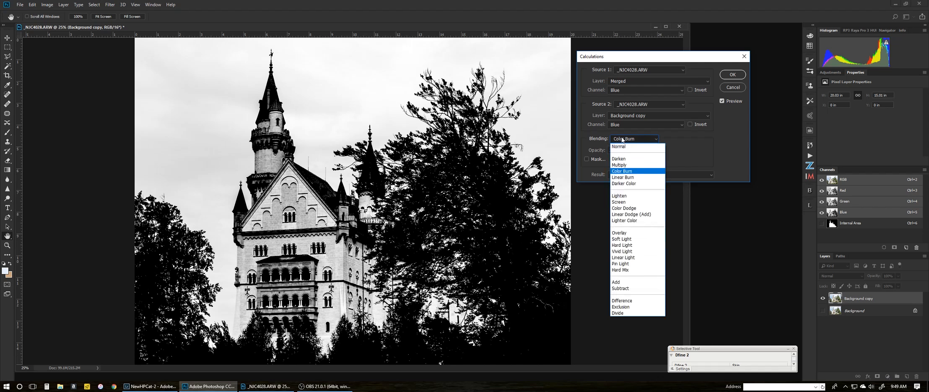
{"action": "left_click", "coordinate": [619, 165]}
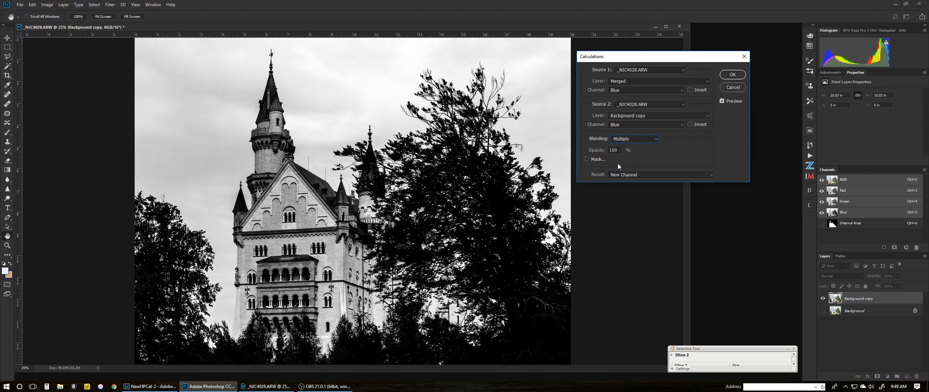
{"action": "left_click", "coordinate": [622, 139]}
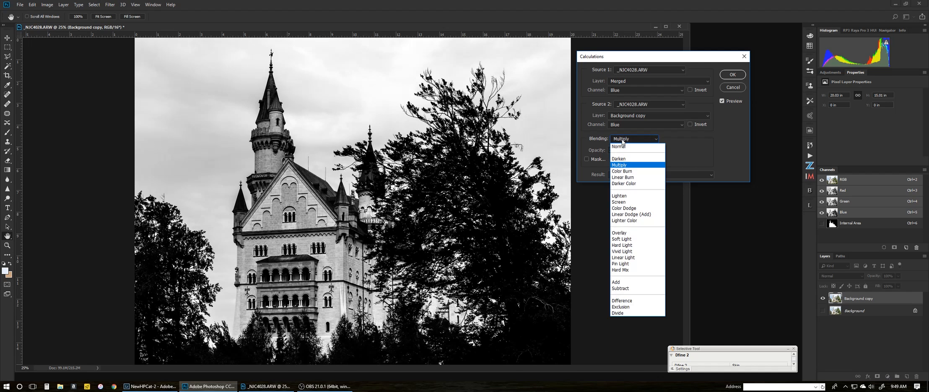
{"action": "left_click", "coordinate": [621, 171]}
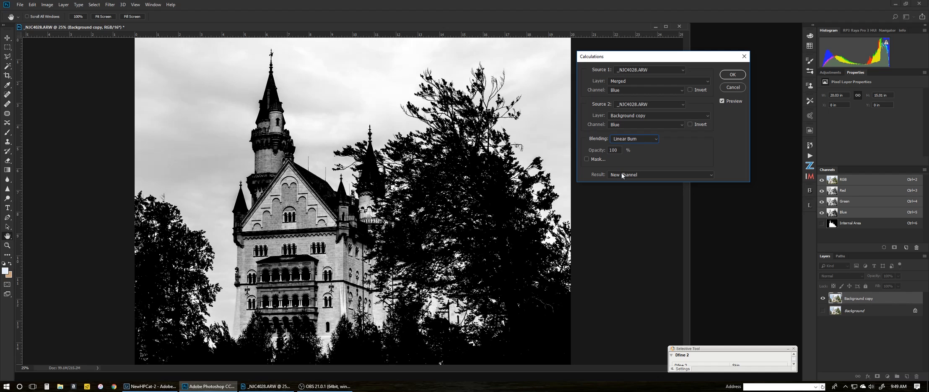
{"action": "key", "text": "Up"}
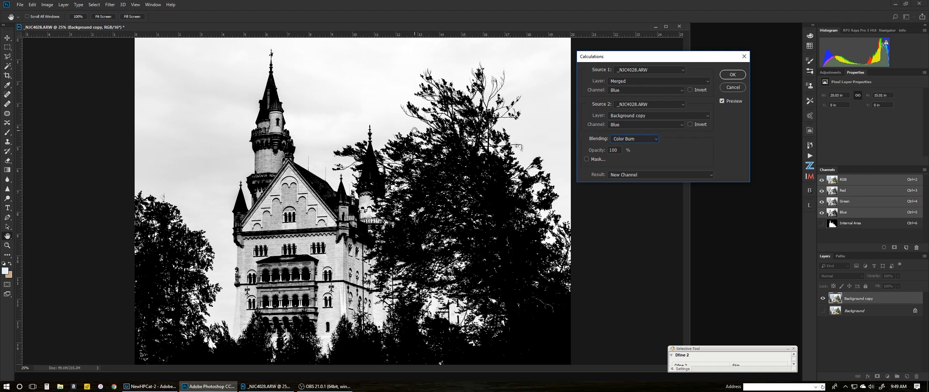
Send the Color Burn calculation's result to a New Channel and confirm, creating Alpha 1
{"action": "left_click", "coordinate": [630, 176]}
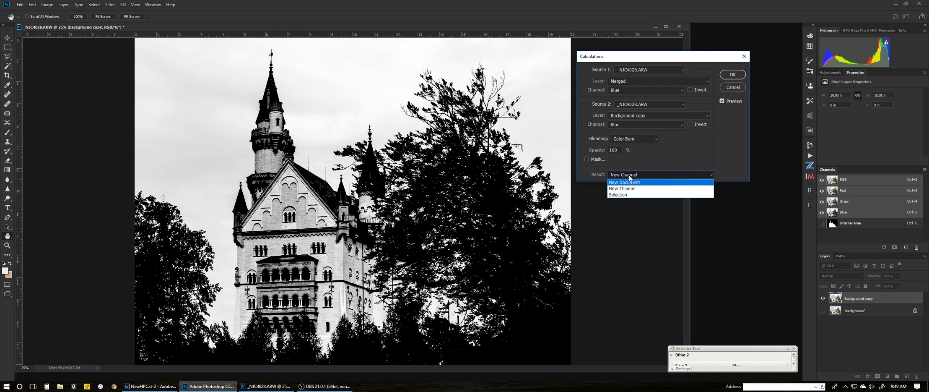
{"action": "left_click", "coordinate": [630, 189]}
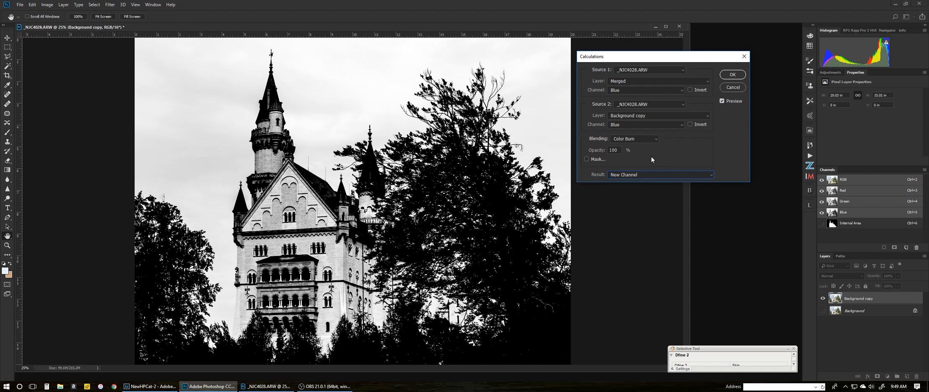
{"action": "left_click", "coordinate": [732, 75]}
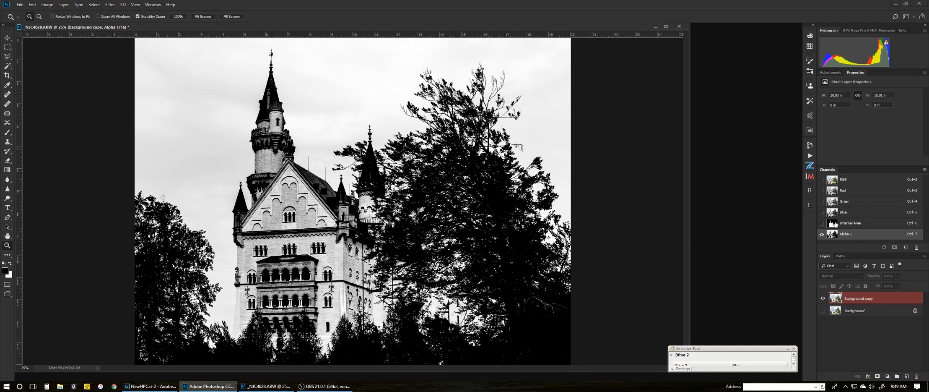
Load the Internal Area selection, fill it with black at 100% in Alpha 1, then deselect
{"action": "left_click", "coordinate": [833, 225], "text": "ctrl"}
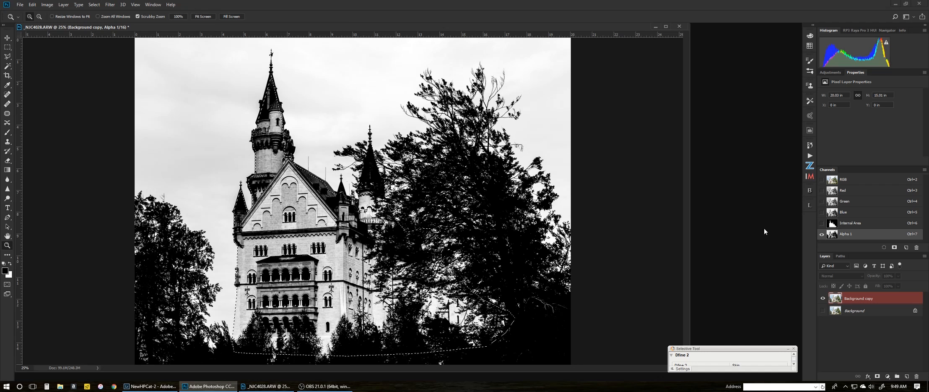
{"action": "key", "text": "shift+F5"}
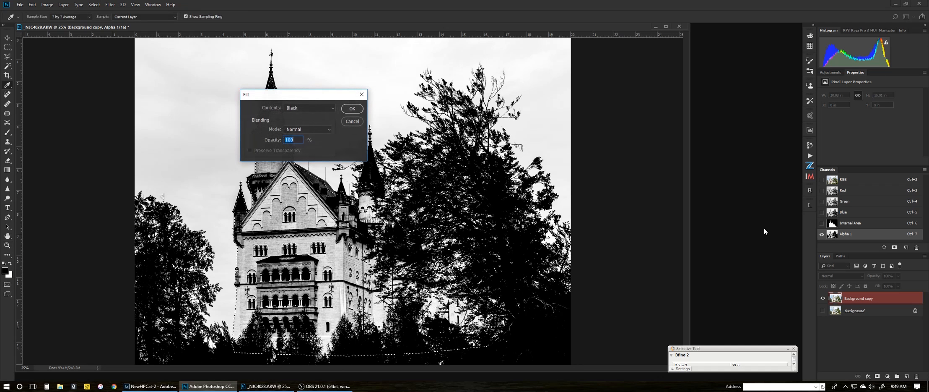
{"action": "left_click", "coordinate": [356, 109]}
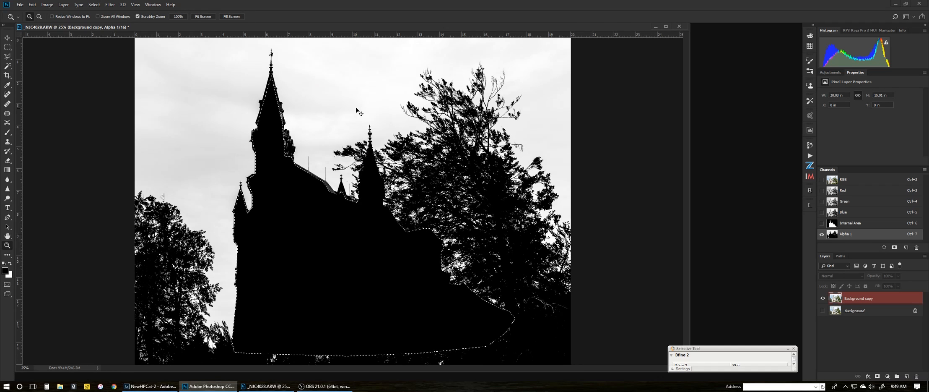
{"action": "key", "text": "ctrl+d"}
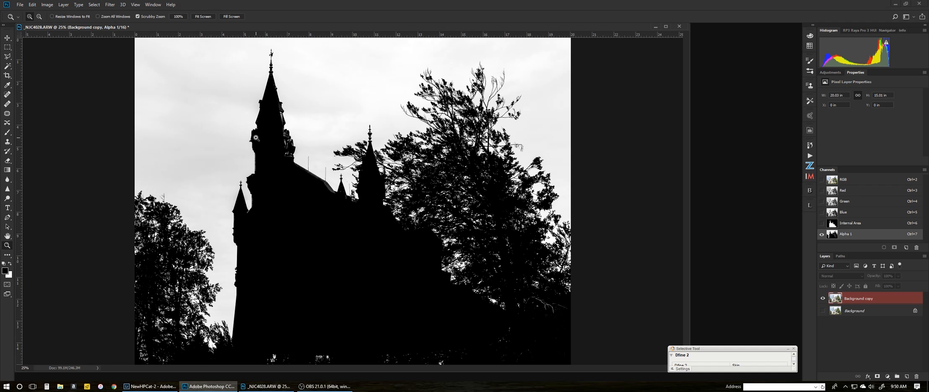
{"action": "key", "text": "l"}
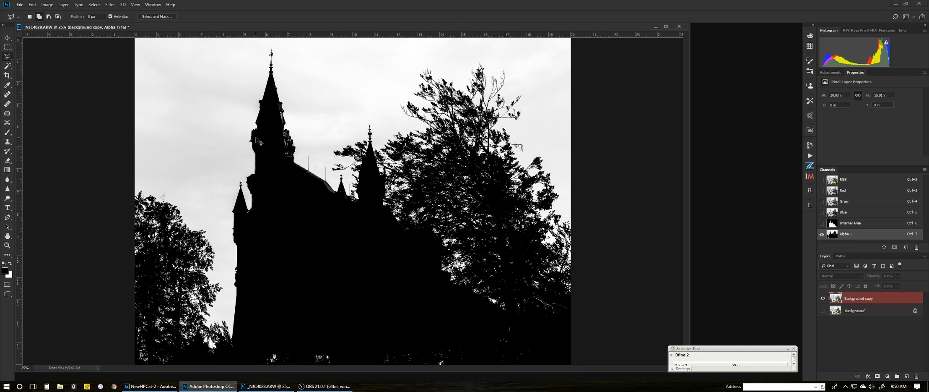
Preview a Levels white-point change on Alpha 1 without applying it, then duplicate it as Alpha 1 copy
{"action": "key", "text": "ctrl+l"}
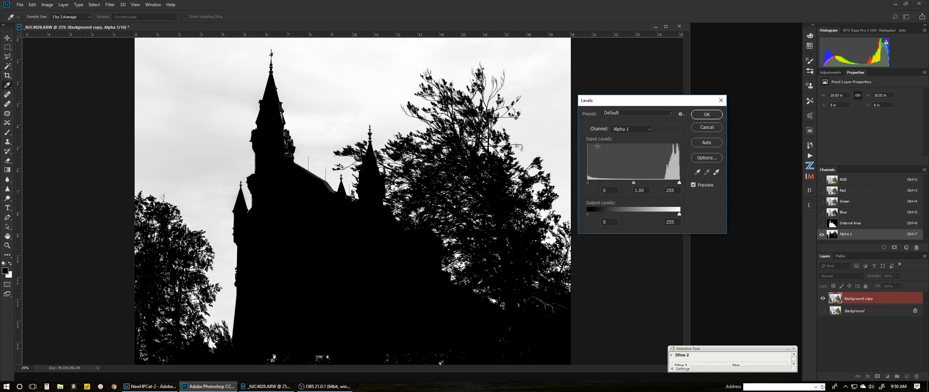
{"action": "left_click_drag", "start_coordinate": [679, 182], "coordinate": [665, 187]}
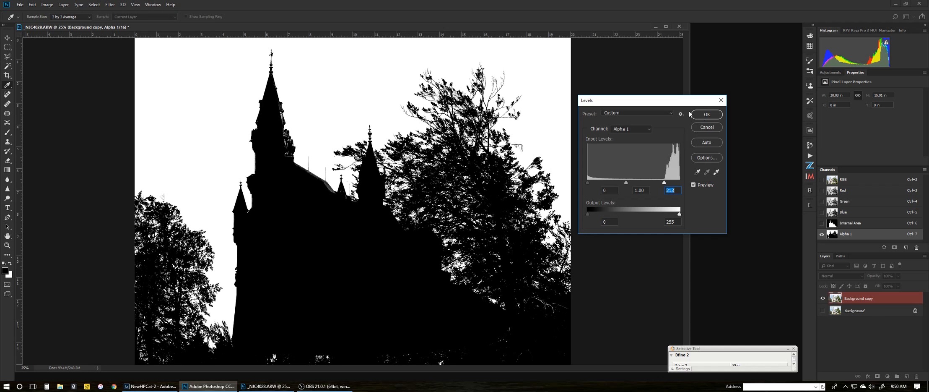
{"action": "left_click", "coordinate": [707, 126]}
{"action": "key", "text": "l"}
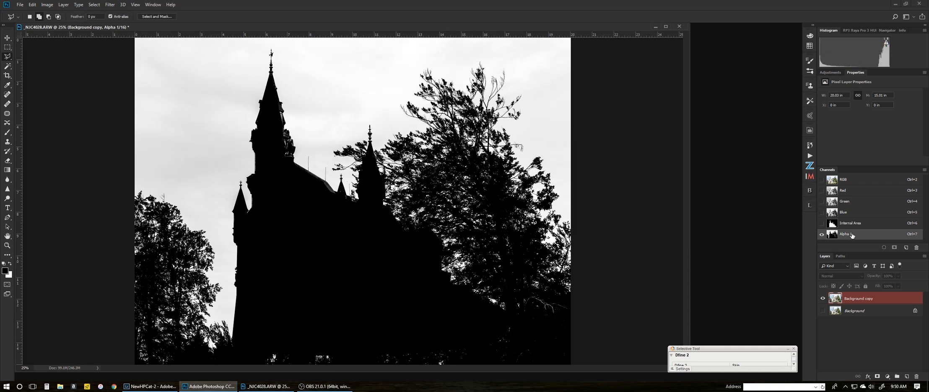
{"action": "left_click_drag", "start_coordinate": [851, 236], "coordinate": [906, 248]}
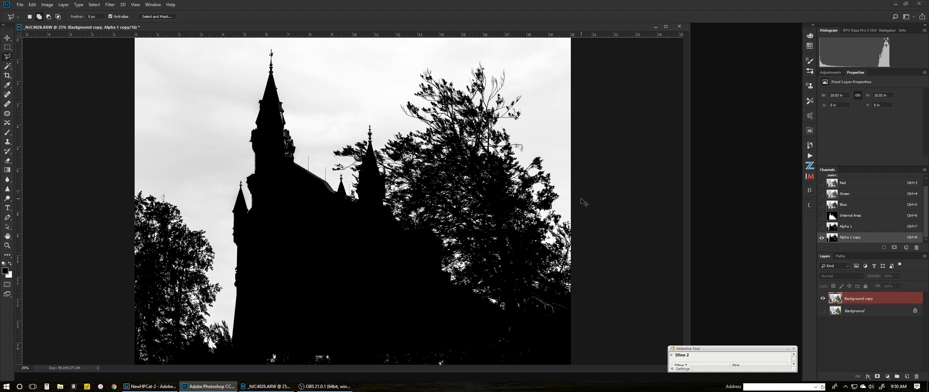
Apply Levels to Alpha 1 copy with white input 217, turning the sky pure white
{"action": "key", "text": "ctrl+l"}
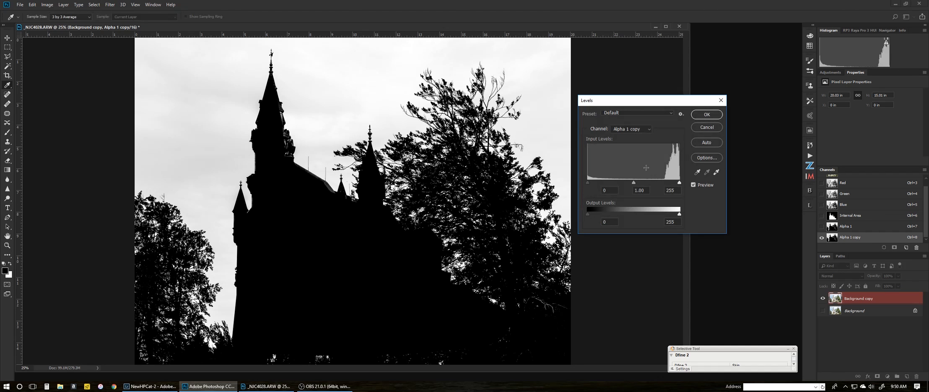
{"action": "left_click_drag", "start_coordinate": [675, 187], "coordinate": [665, 184]}
{"action": "left_click", "coordinate": [706, 115]}
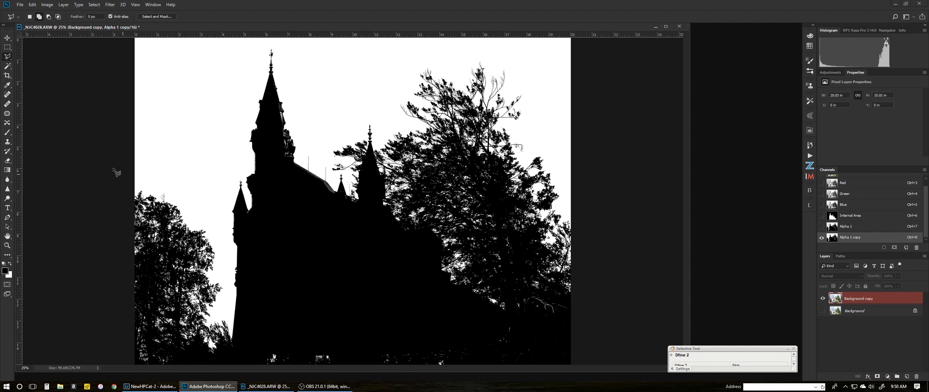
{"action": "left_click", "coordinate": [8, 132]}
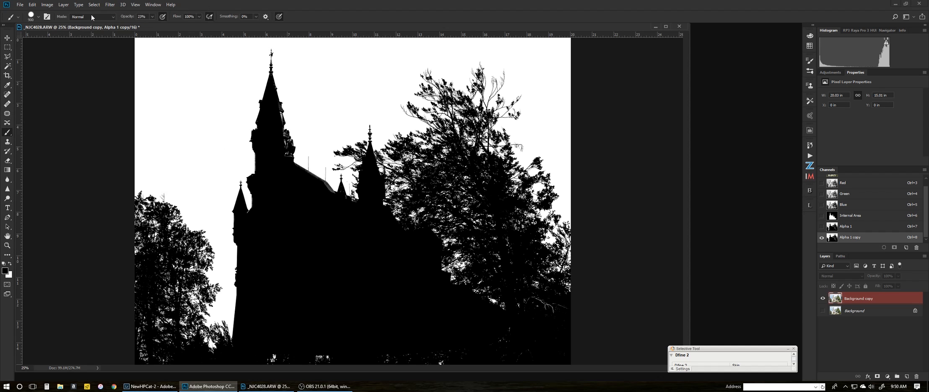
Set the brush to 100% opacity and size 400, and paint black over the white specks at the castle base
{"action": "left_click_drag", "start_coordinate": [131, 19], "coordinate": [202, 22]}
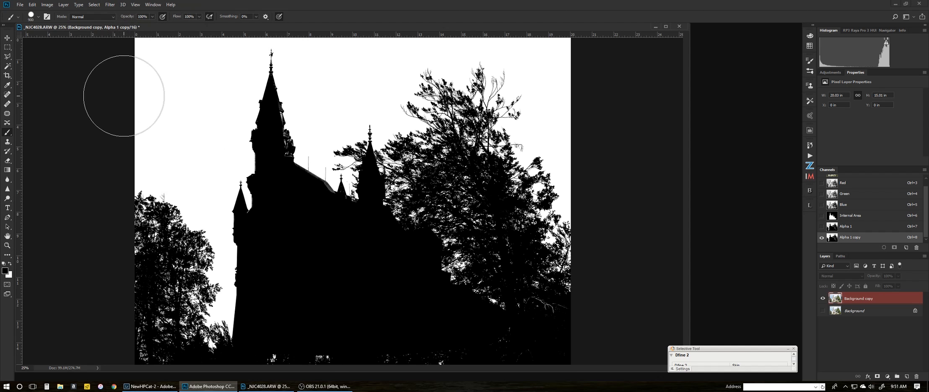
{"action": "key", "text": "bracketleft"}
{"action": "key", "text": "bracketleft"}
{"action": "key", "text": "bracketleft"}
{"action": "key", "text": "bracketleft"}
{"action": "key", "text": "bracketleft"}
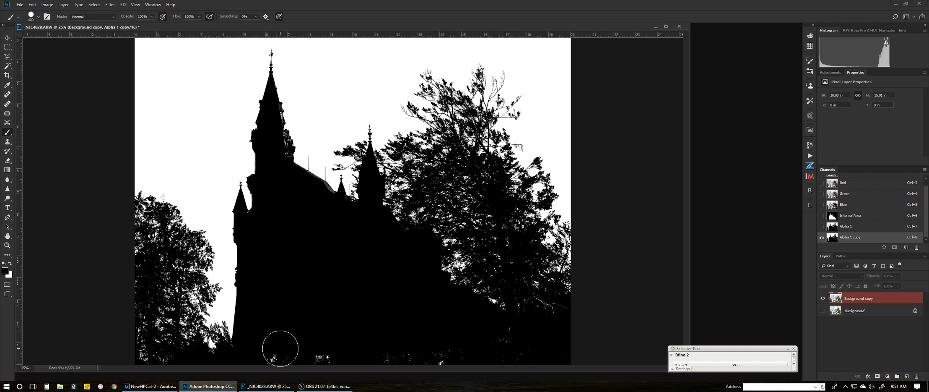
{"action": "mouse_move", "coordinate": [280, 347]}
{"action": "left_mouse_down"}
{"action": "mouse_move", "coordinate": [306, 357]}
{"action": "mouse_move", "coordinate": [347, 347]}
{"action": "mouse_move", "coordinate": [383, 355]}
{"action": "mouse_move", "coordinate": [410, 344]}
{"action": "mouse_move", "coordinate": [435, 358]}
{"action": "mouse_move", "coordinate": [529, 340]}
{"action": "mouse_move", "coordinate": [563, 348]}
{"action": "mouse_move", "coordinate": [489, 353]}
{"action": "mouse_move", "coordinate": [554, 311]}
{"action": "left_mouse_up"}
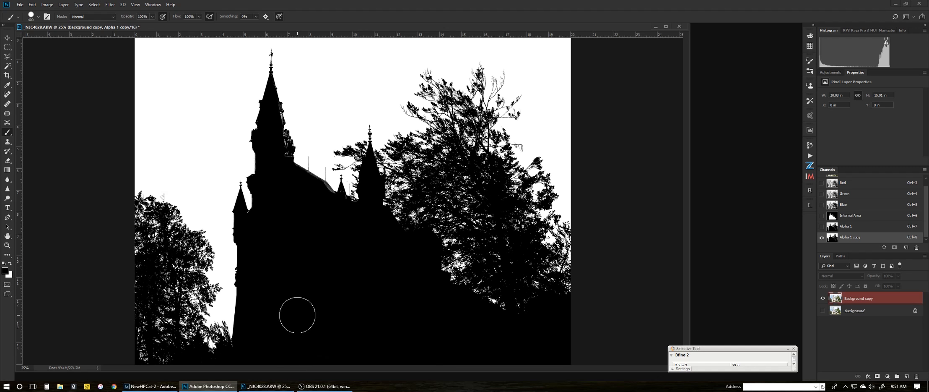
{"action": "key", "text": "ctrl+space"}
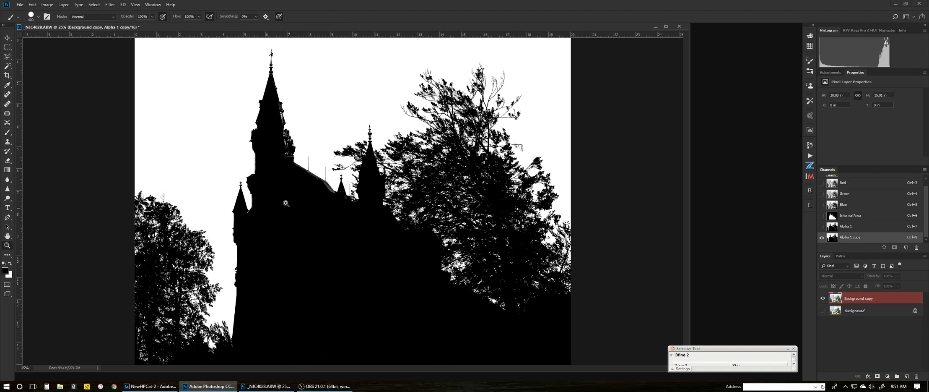
Zoom to 200% and pan to center the weathervane spire in view
{"action": "left_click", "coordinate": [265, 132]}
{"action": "left_click", "coordinate": [264, 132]}
{"action": "left_click", "coordinate": [237, 145]}
{"action": "left_click", "coordinate": [233, 147]}
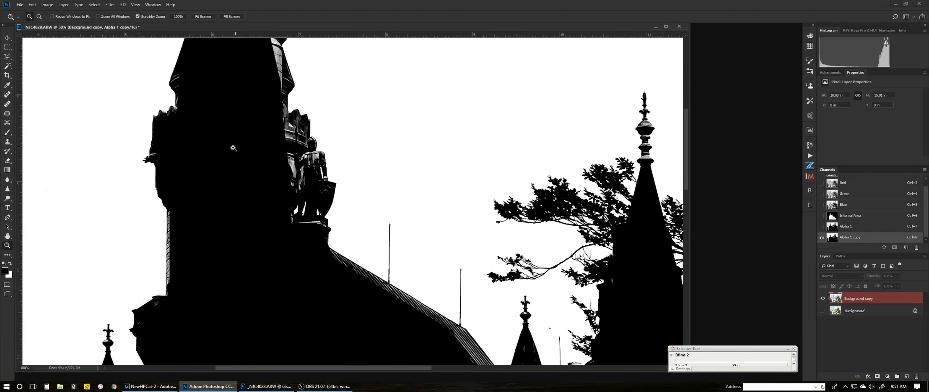
{"action": "left_click", "coordinate": [233, 148]}
{"action": "left_click_drag", "start_coordinate": [244, 156], "coordinate": [310, 277]}
{"action": "left_click_drag", "start_coordinate": [288, 172], "coordinate": [323, 268]}
{"action": "left_click_drag", "start_coordinate": [328, 156], "coordinate": [340, 260]}
{"action": "left_click_drag", "start_coordinate": [346, 186], "coordinate": [340, 260]}
{"action": "left_click_drag", "start_coordinate": [342, 219], "coordinate": [335, 256]}
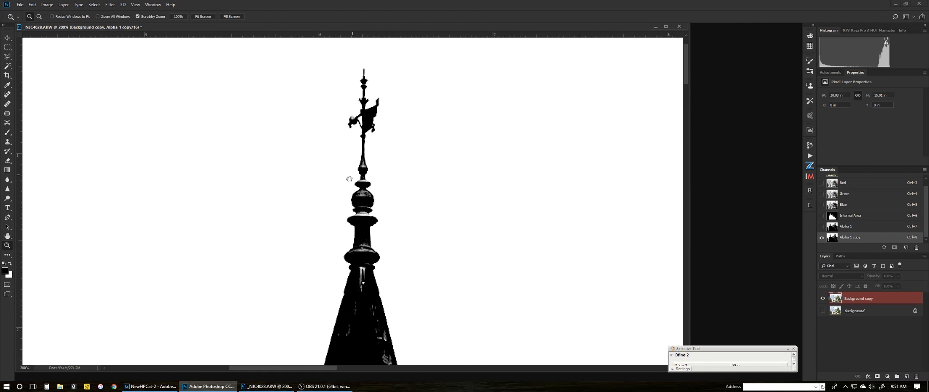
{"action": "left_click_drag", "start_coordinate": [349, 179], "coordinate": [326, 173]}
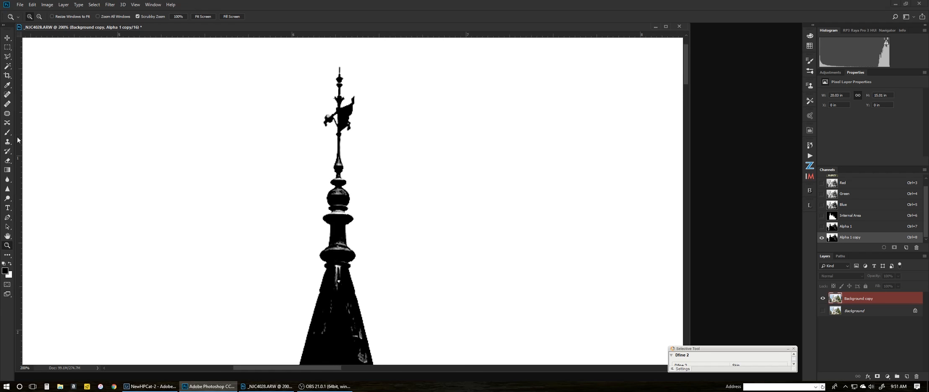
Switch to the Brush tool and shrink it to 50 px
{"action": "left_click", "coordinate": [7, 132]}
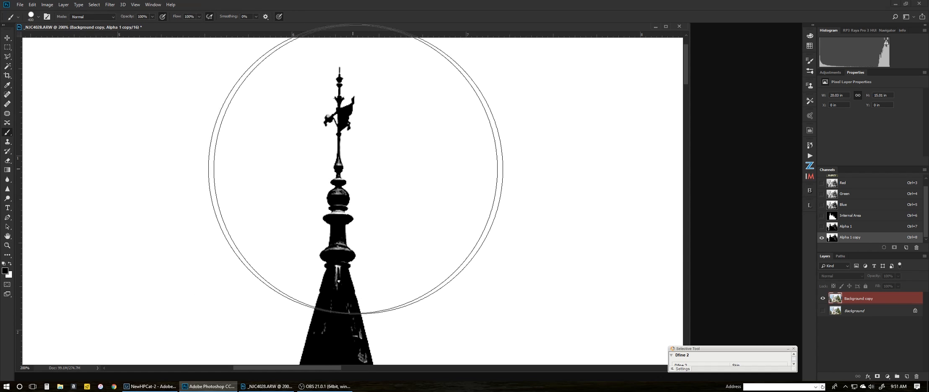
{"action": "key", "text": "bracketleft"}
{"action": "key", "text": "bracketleft"}
{"action": "key", "text": "bracketleft"}
{"action": "key", "text": "bracketleft"}
{"action": "key", "text": "bracketleft"}
{"action": "key", "text": "bracketleft"}
{"action": "key", "text": "bracketleft"}
{"action": "key", "text": "bracketleft"}
{"action": "key", "text": "bracketleft"}
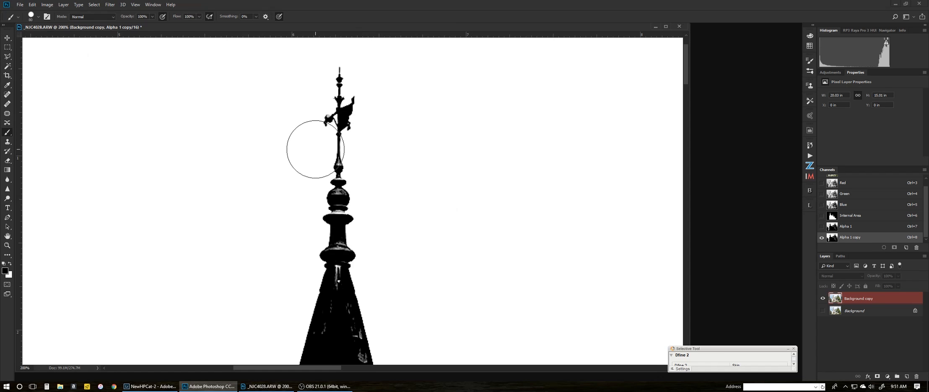
{"action": "key", "text": "bracketleft"}
{"action": "key", "text": "bracketleft"}
{"action": "key", "text": "bracketleft"}
{"action": "left_click", "coordinate": [85, 17]}
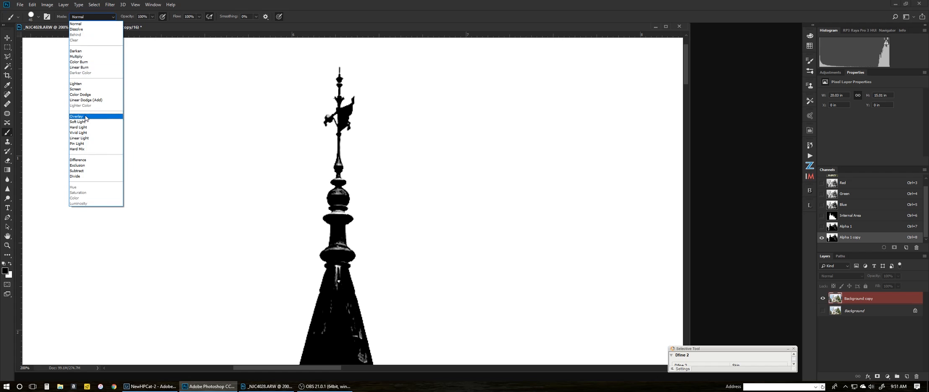
Set the brush to Overlay and paint black over the weathervane, ball and collar highlights
{"action": "left_click", "coordinate": [86, 117]}
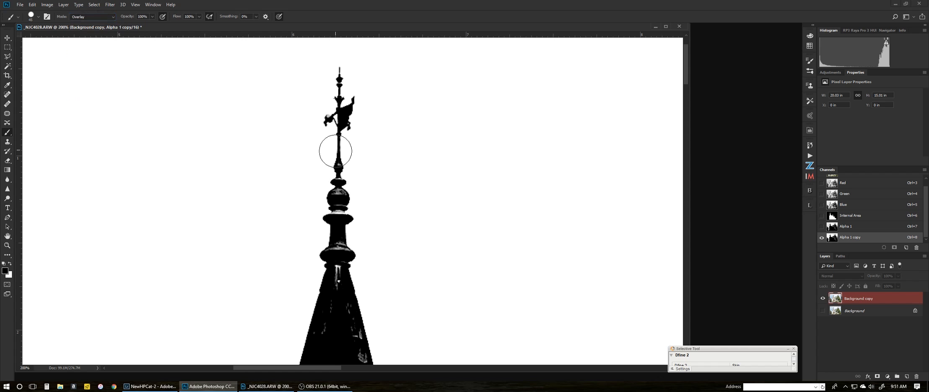
{"action": "mouse_move", "coordinate": [334, 123]}
{"action": "left_mouse_down"}
{"action": "mouse_move", "coordinate": [336, 87]}
{"action": "mouse_move", "coordinate": [333, 121]}
{"action": "left_mouse_up"}
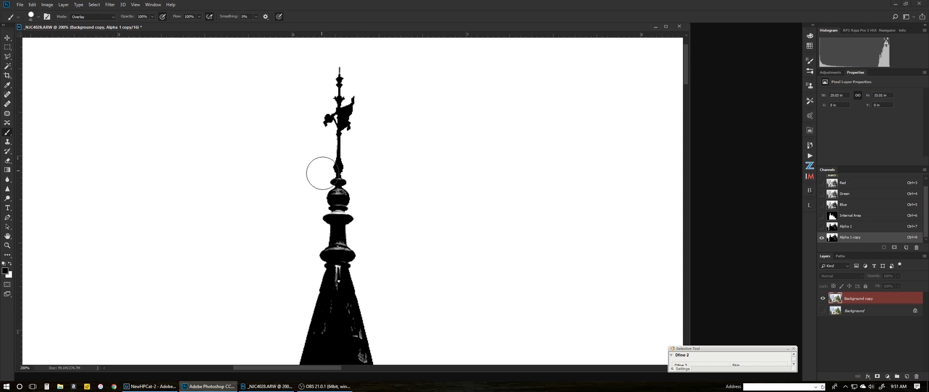
{"action": "left_click_drag", "start_coordinate": [340, 214], "coordinate": [338, 179]}
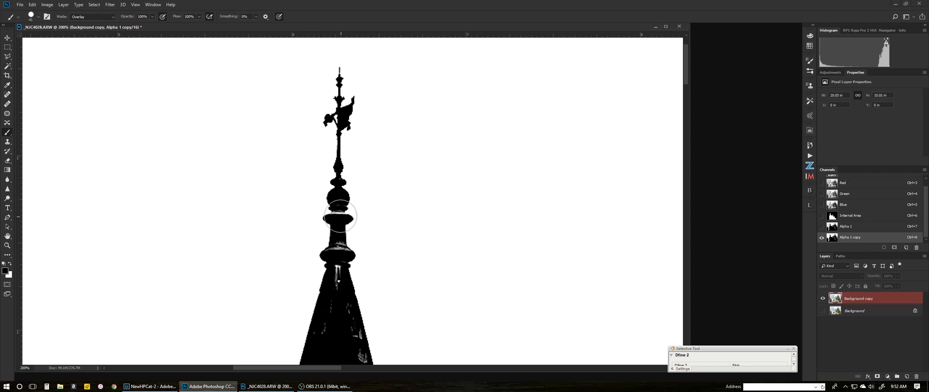
{"action": "left_click_drag", "start_coordinate": [341, 217], "coordinate": [339, 216]}
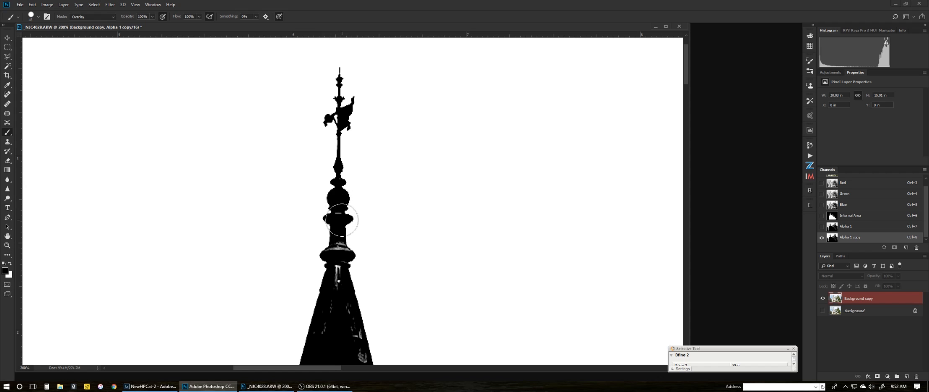
{"action": "left_click_drag", "start_coordinate": [343, 249], "coordinate": [339, 282]}
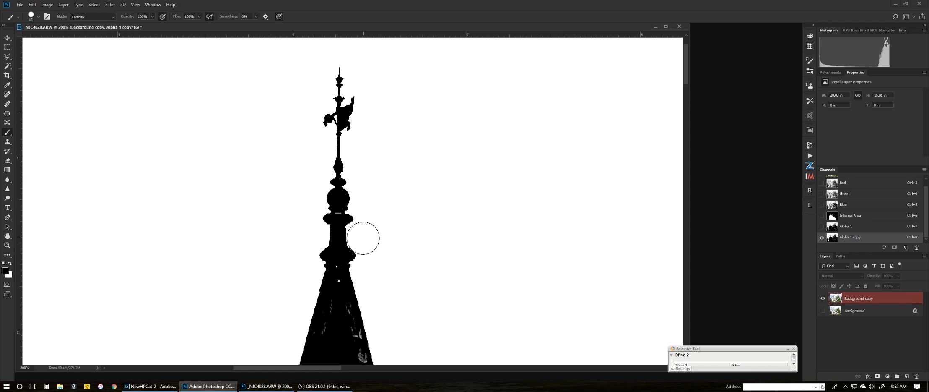
{"action": "left_click_drag", "start_coordinate": [359, 234], "coordinate": [312, 128]}
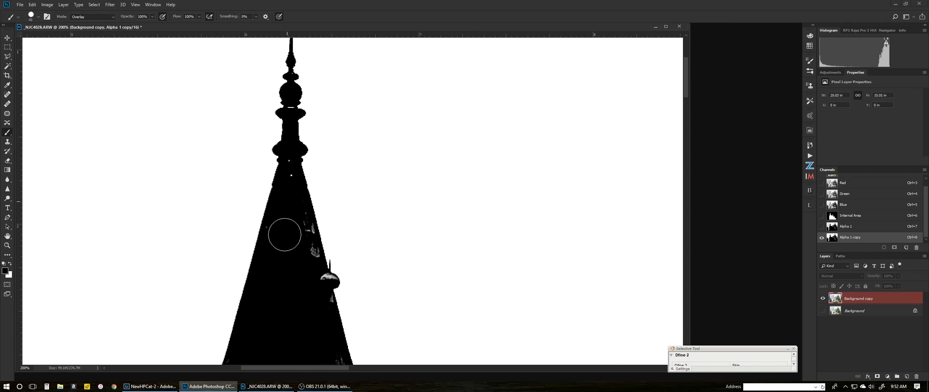
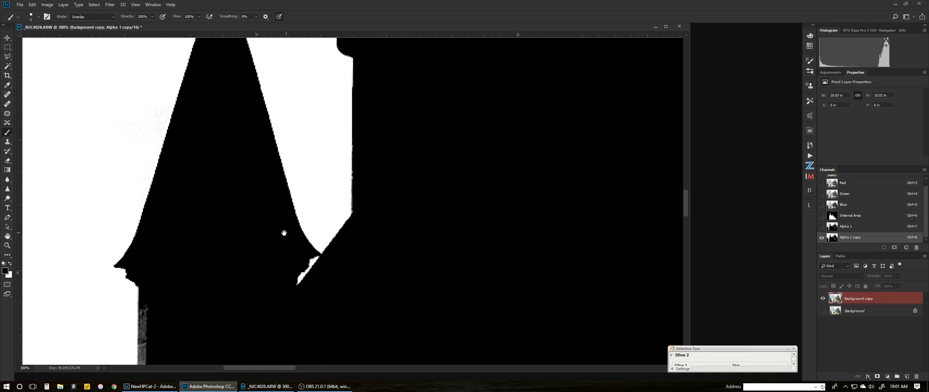
Lighten the faint grey specks along the mask edge with the Dodge tool
{"action": "left_click_drag", "start_coordinate": [251, 238], "coordinate": [302, 255]}
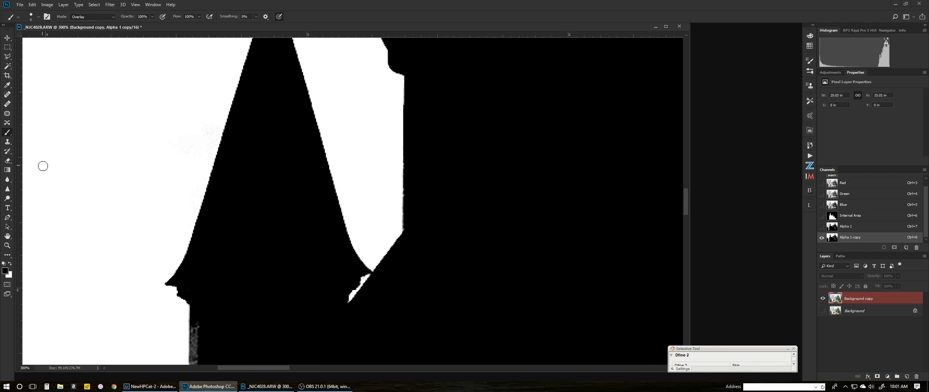
{"action": "left_click", "coordinate": [8, 198]}
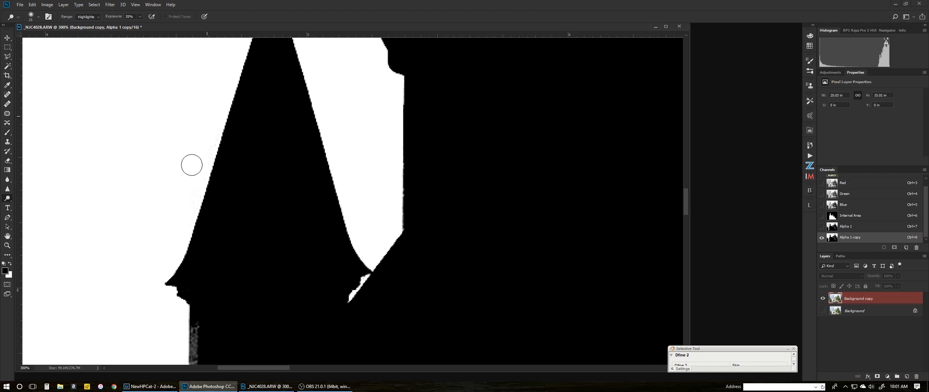
{"action": "mouse_move", "coordinate": [192, 164]}
{"action": "left_mouse_down"}
{"action": "mouse_move", "coordinate": [203, 134]}
{"action": "mouse_move", "coordinate": [177, 233]}
{"action": "left_mouse_up"}
Paint the grey specks further down the castle edge black with the Overlay brush
{"action": "left_click_drag", "start_coordinate": [310, 248], "coordinate": [357, 151]}
{"action": "key", "text": "b"}
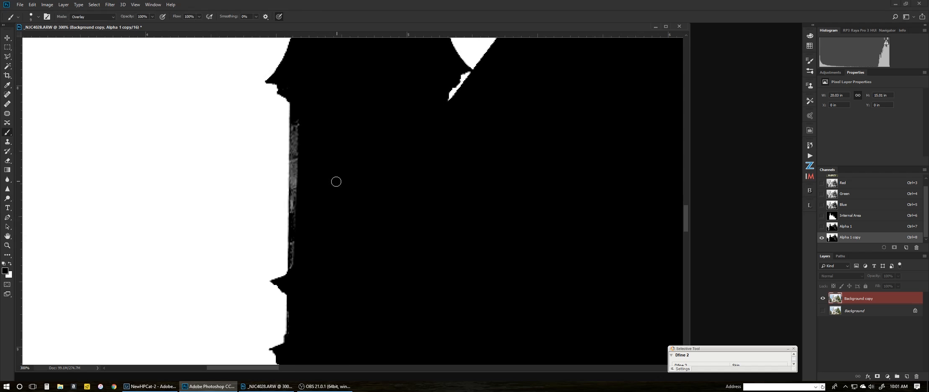
{"action": "mouse_move", "coordinate": [296, 122]}
{"action": "left_mouse_down"}
{"action": "mouse_move", "coordinate": [296, 148]}
{"action": "mouse_move", "coordinate": [298, 127]}
{"action": "mouse_move", "coordinate": [297, 188]}
{"action": "mouse_move", "coordinate": [295, 137]}
{"action": "mouse_move", "coordinate": [296, 177]}
{"action": "mouse_move", "coordinate": [307, 147]}
{"action": "mouse_move", "coordinate": [294, 163]}
{"action": "mouse_move", "coordinate": [294, 254]}
{"action": "left_mouse_up"}
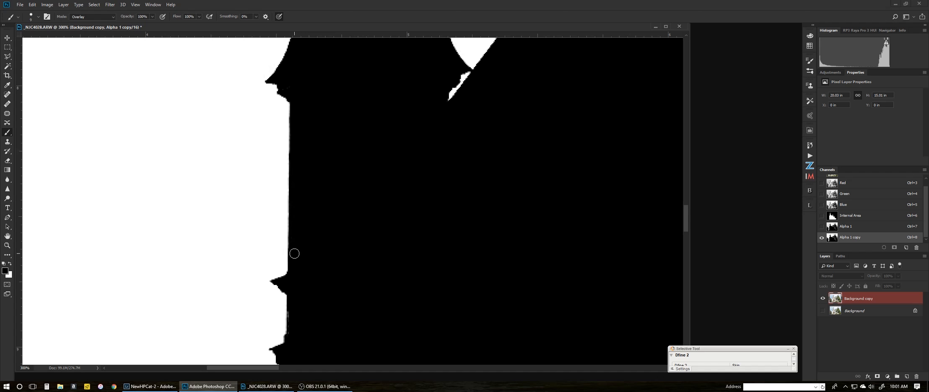
{"action": "scroll", "coordinate": [324, 215], "scroll_direction": "down", "scroll_amount": 3}
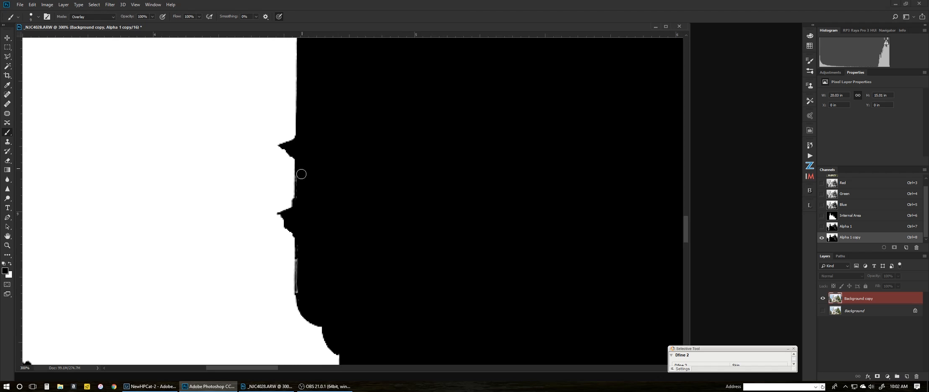
{"action": "left_click_drag", "start_coordinate": [301, 173], "coordinate": [301, 196]}
{"action": "left_click_drag", "start_coordinate": [300, 280], "coordinate": [301, 268]}
{"action": "scroll", "coordinate": [318, 191], "scroll_direction": "down", "scroll_amount": 10}
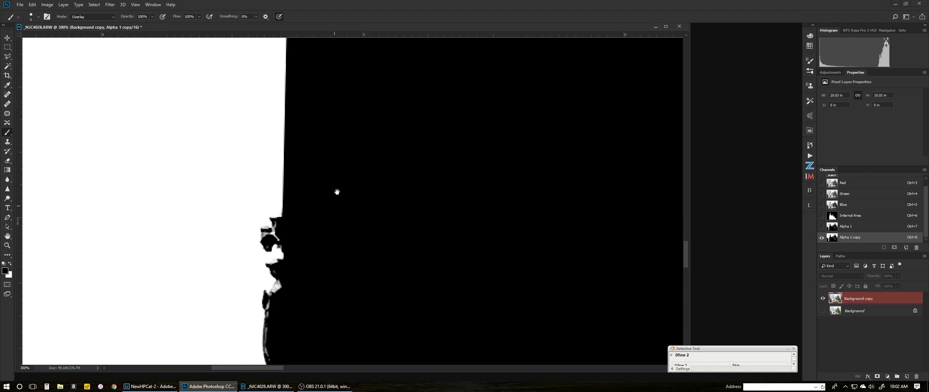
{"action": "mouse_move", "coordinate": [300, 216]}
{"action": "left_mouse_down"}
{"action": "mouse_move", "coordinate": [264, 224]}
{"action": "mouse_move", "coordinate": [277, 215]}
{"action": "mouse_move", "coordinate": [292, 247]}
{"action": "mouse_move", "coordinate": [269, 250]}
{"action": "mouse_move", "coordinate": [286, 259]}
{"action": "mouse_move", "coordinate": [274, 284]}
{"action": "mouse_move", "coordinate": [265, 279]}
{"action": "mouse_move", "coordinate": [273, 307]}
{"action": "mouse_move", "coordinate": [291, 295]}
{"action": "mouse_move", "coordinate": [273, 303]}
{"action": "mouse_move", "coordinate": [269, 325]}
{"action": "mouse_move", "coordinate": [270, 299]}
{"action": "mouse_move", "coordinate": [271, 335]}
{"action": "left_mouse_up"}
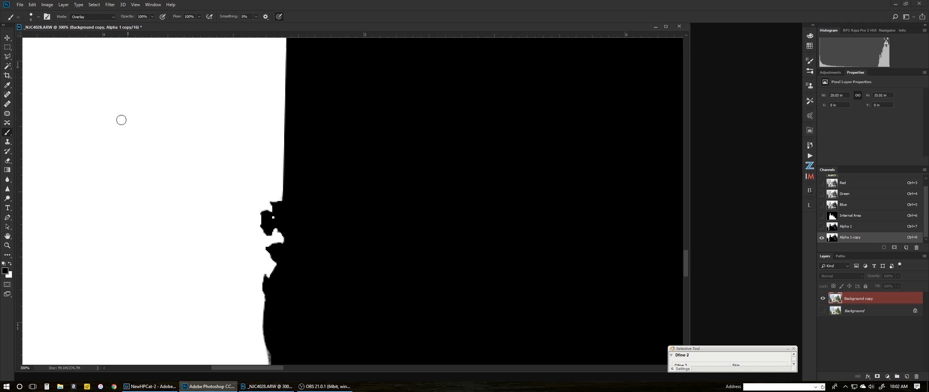
Reset the brush to Overlay, blacken the silhouette's grey fringe, then move to the tree foliage
{"action": "left_click", "coordinate": [98, 17]}
{"action": "left_click", "coordinate": [95, 24]}
{"action": "left_click", "coordinate": [98, 17]}
{"action": "left_click", "coordinate": [87, 118]}
{"action": "scroll", "coordinate": [301, 232], "scroll_direction": "down", "scroll_amount": 5}
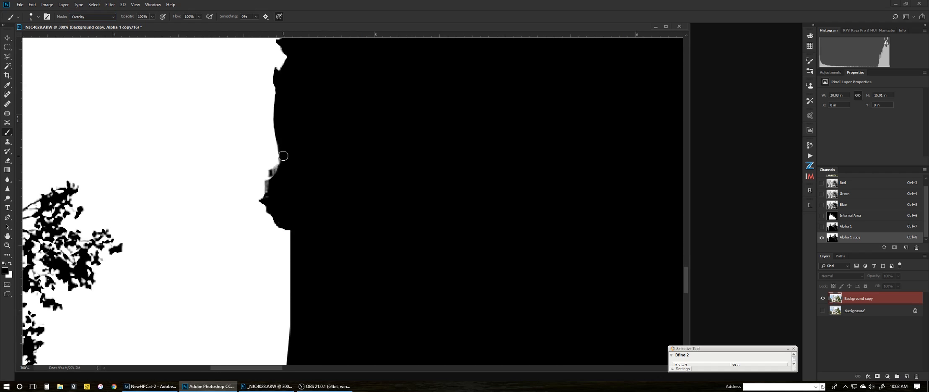
{"action": "left_click_drag", "start_coordinate": [283, 155], "coordinate": [268, 198]}
{"action": "left_click_drag", "start_coordinate": [345, 315], "coordinate": [350, 168]}
{"action": "left_click_drag", "start_coordinate": [362, 192], "coordinate": [336, 52]}
{"action": "left_click_drag", "start_coordinate": [348, 174], "coordinate": [379, 141]}
{"action": "scroll", "coordinate": [379, 144], "scroll_direction": "down", "scroll_amount": 5}
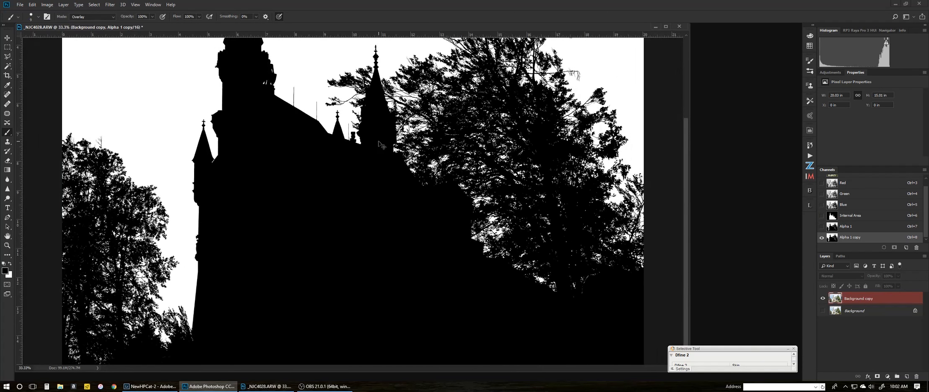
Lighten the grey sky between the upper branches with an 800 px Dodge brush, viewing the whole mask
{"action": "scroll", "coordinate": [379, 144], "scroll_direction": "down", "scroll_amount": 1}
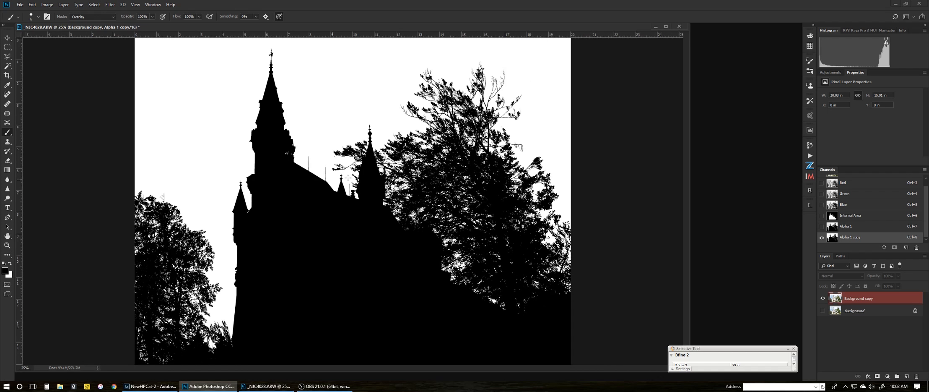
{"action": "left_click", "coordinate": [9, 198]}
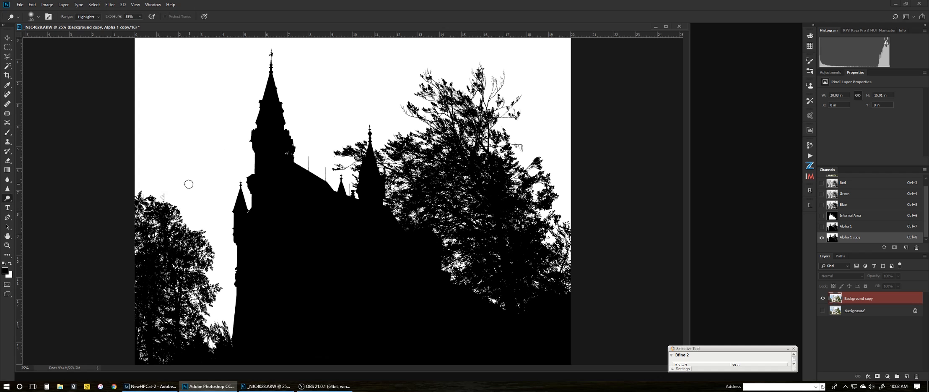
{"action": "key", "text": "bracketright"}
{"action": "key", "text": "bracketright"}
{"action": "key", "text": "bracketright"}
{"action": "key", "text": "bracketright"}
{"action": "key", "text": "bracketright"}
{"action": "key", "text": "bracketright"}
{"action": "key", "text": "bracketright"}
{"action": "key", "text": "bracketright"}
{"action": "key", "text": "bracketright"}
{"action": "key", "text": "ctrl+minus"}
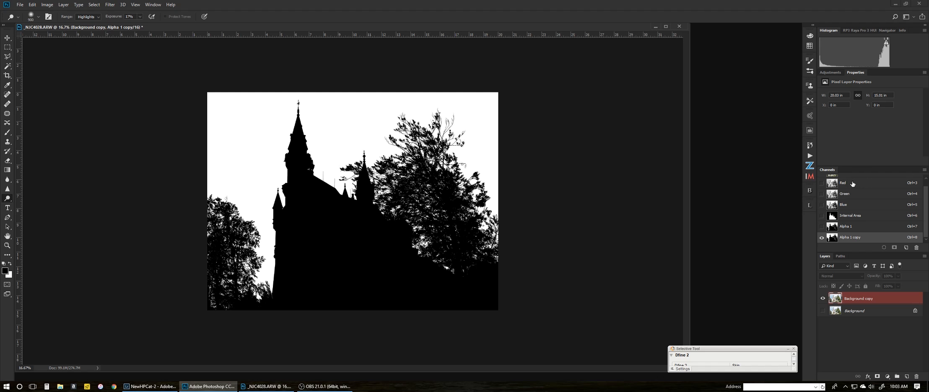
{"action": "left_click_drag", "start_coordinate": [926, 192], "coordinate": [927, 180]}
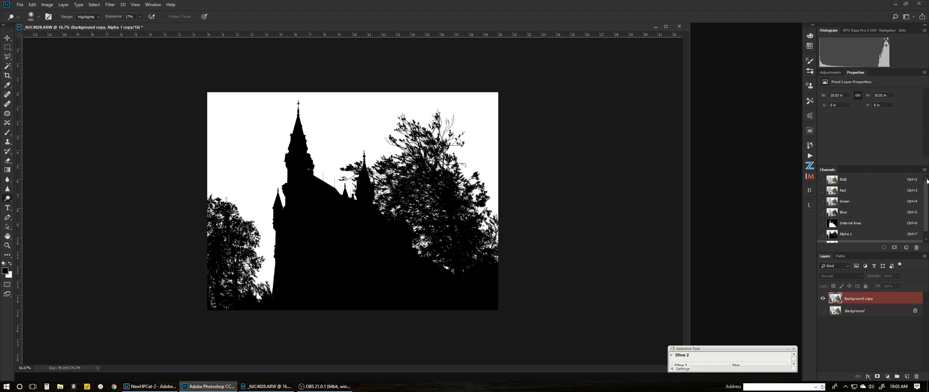
Load Alpha 1 copy as a selection and make it an inverted layer mask on Background copy
{"action": "left_click", "coordinate": [866, 179]}
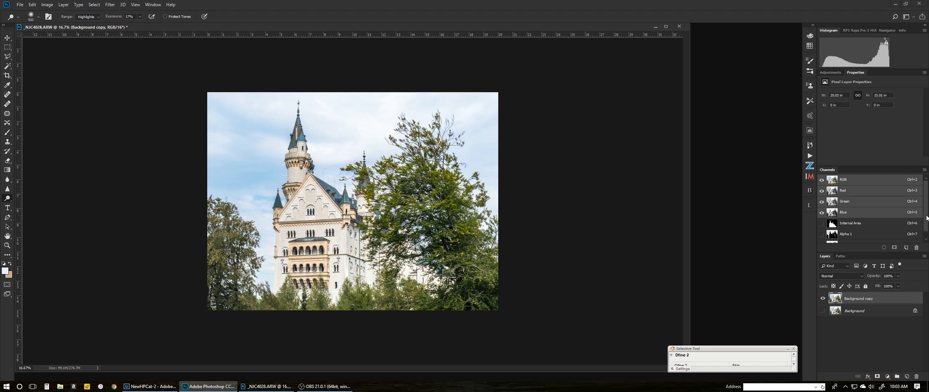
{"action": "left_click_drag", "start_coordinate": [926, 218], "coordinate": [927, 228]}
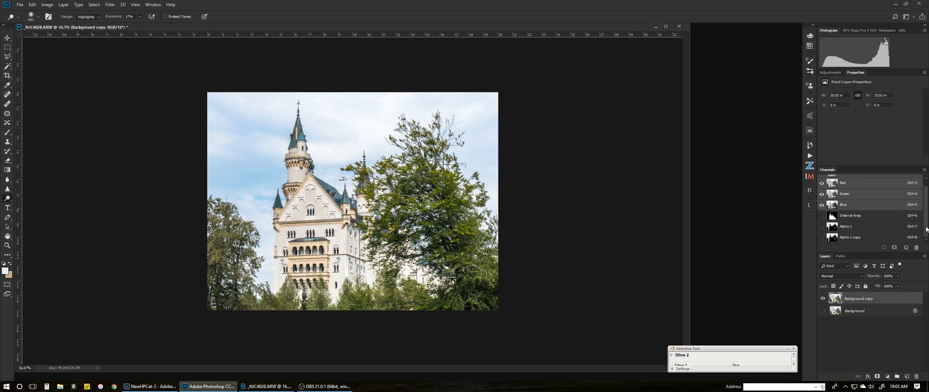
{"action": "left_click", "coordinate": [847, 240], "text": "ctrl"}
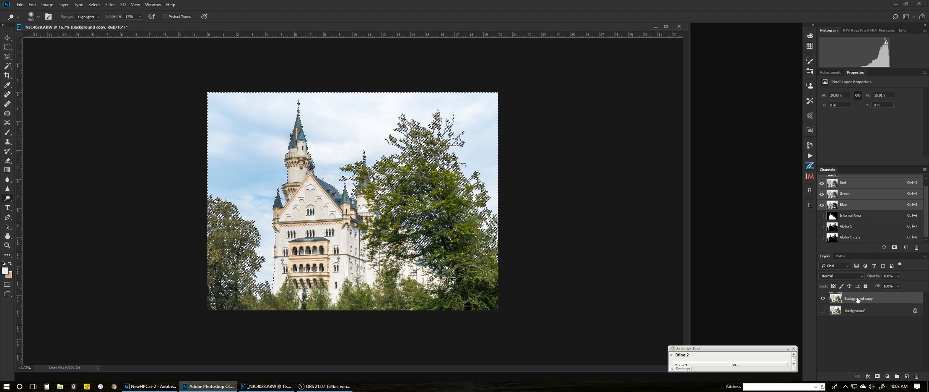
{"action": "left_click", "coordinate": [877, 376]}
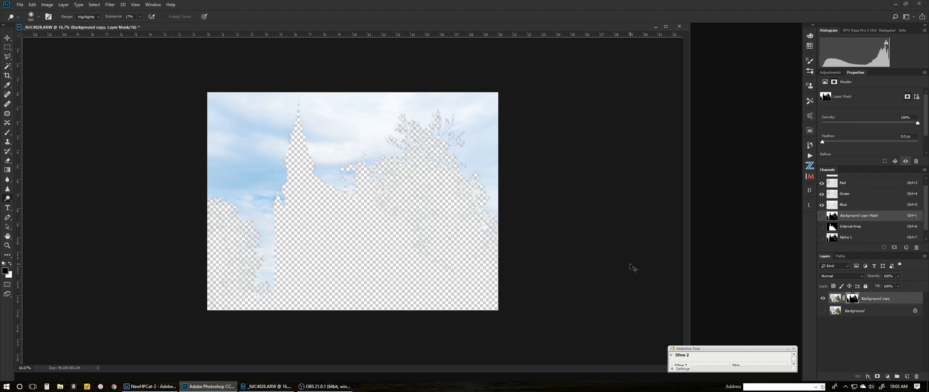
{"action": "key", "text": "ctrl+i"}
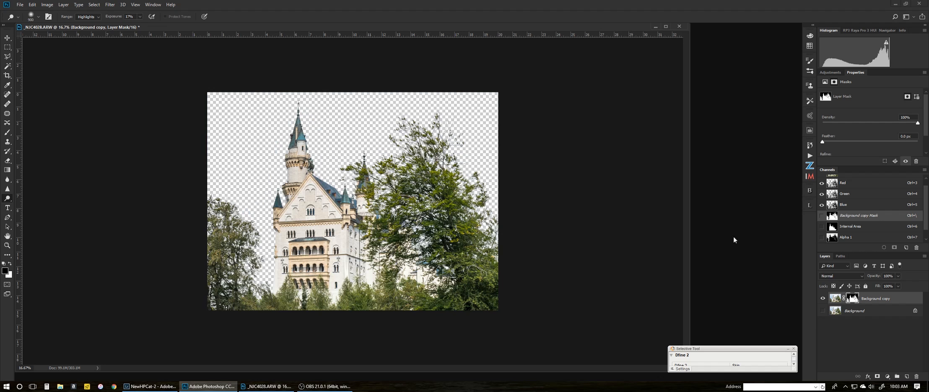
{"action": "left_click", "coordinate": [887, 376]}
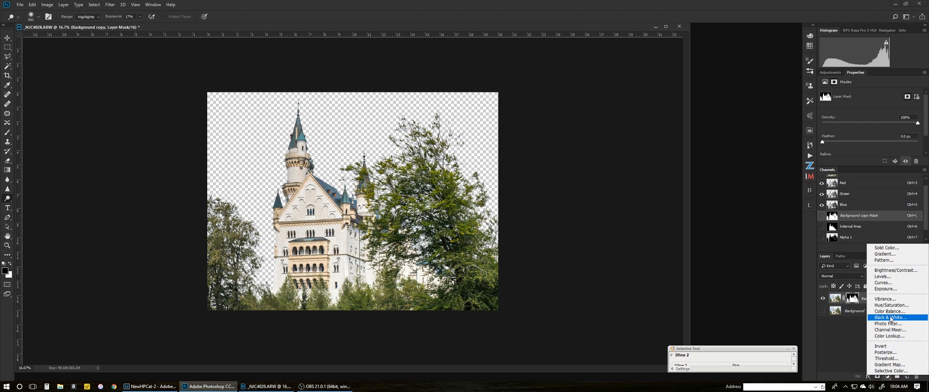
Add a #010203 Solid Color fill layer and place it beneath Background copy
{"action": "left_click", "coordinate": [885, 251]}
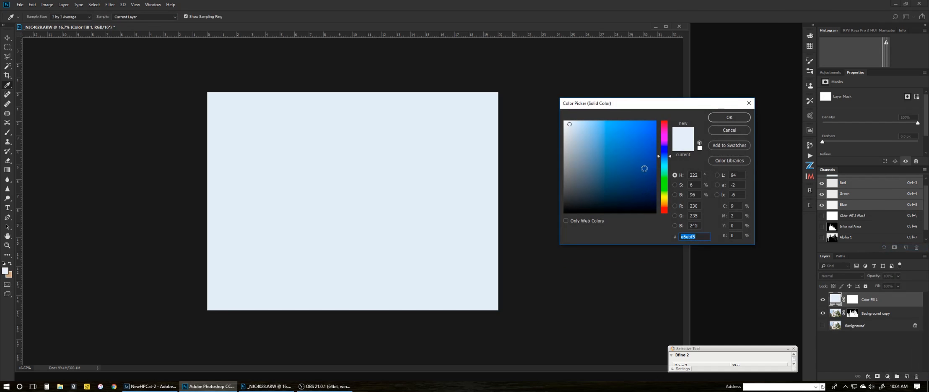
{"action": "left_click", "coordinate": [617, 210]}
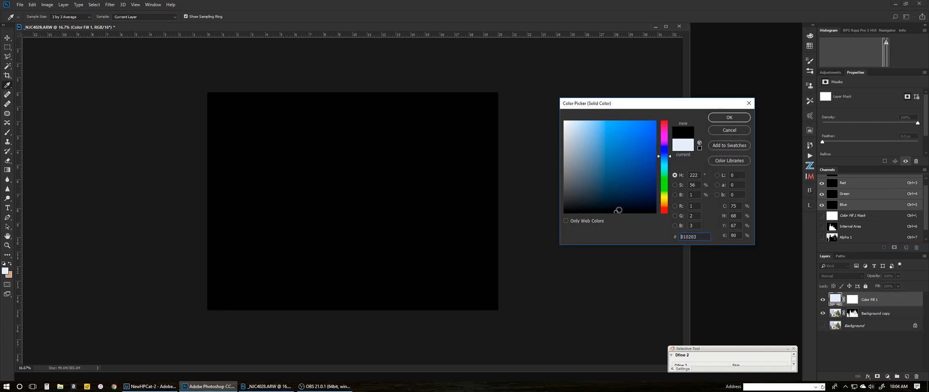
{"action": "left_click", "coordinate": [718, 117]}
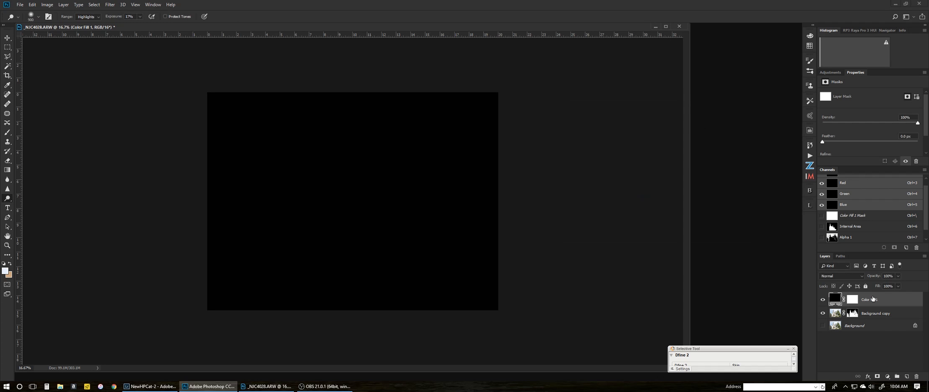
{"action": "left_click_drag", "start_coordinate": [872, 298], "coordinate": [863, 320]}
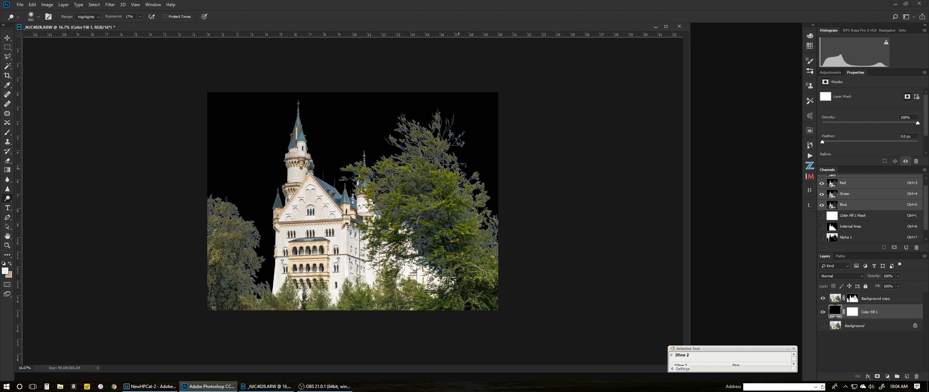
{"action": "key", "text": "ctrl+plus"}
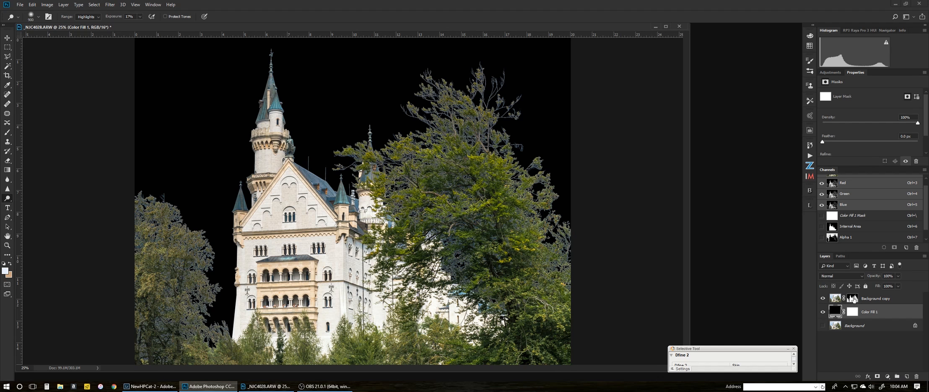
{"action": "left_click", "coordinate": [853, 298]}
Refine the mask with Decontaminate Colors into a new masked layer, then delete Background copy
{"action": "right_click", "coordinate": [853, 298]}
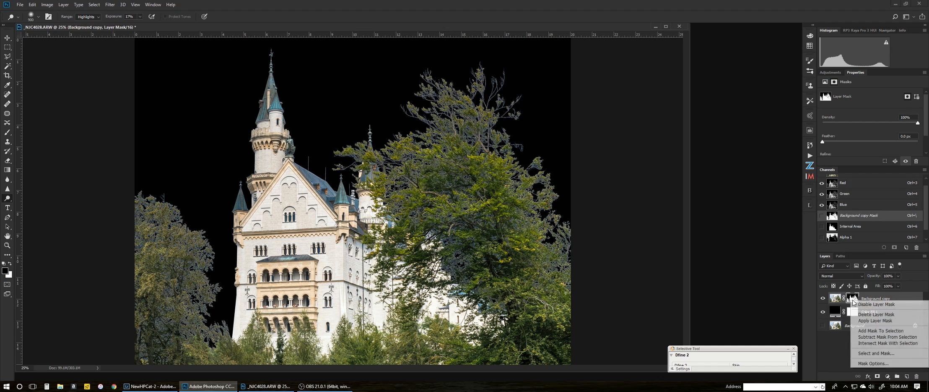
{"action": "left_click", "coordinate": [866, 352]}
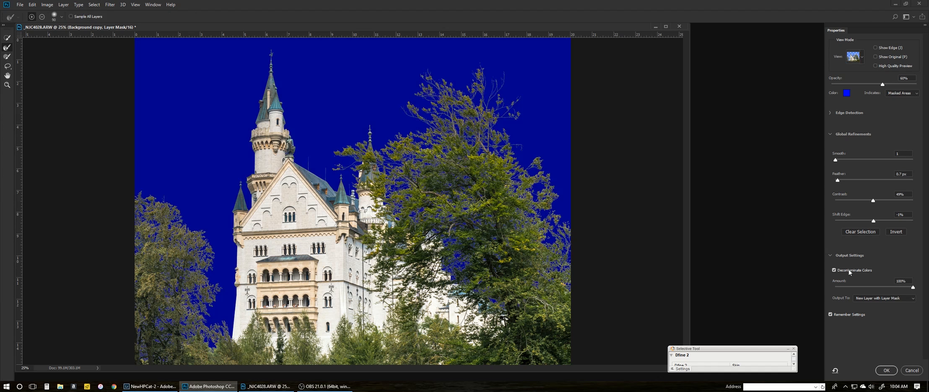
{"action": "left_click", "coordinate": [885, 370]}
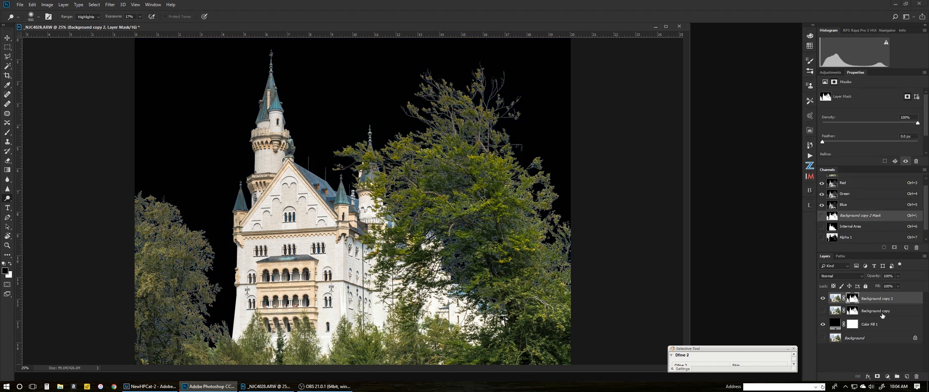
{"action": "left_click_drag", "start_coordinate": [890, 313], "coordinate": [915, 376]}
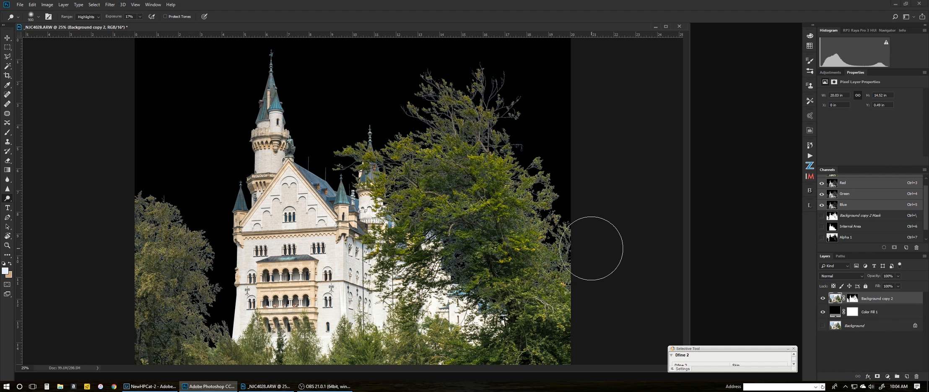
Duplicate Background copy 2 and apply the mask of the new Background copy 3
{"action": "key", "text": "ctrl+minus"}
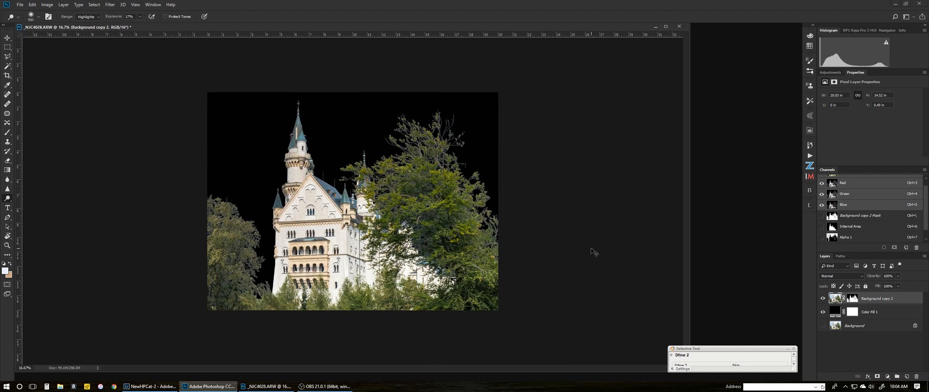
{"action": "key", "text": "ctrl+plus"}
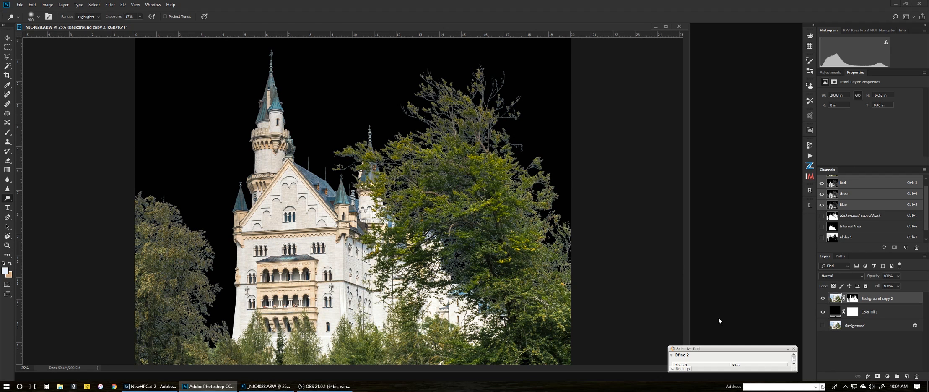
{"action": "left_click_drag", "start_coordinate": [881, 300], "coordinate": [907, 377]}
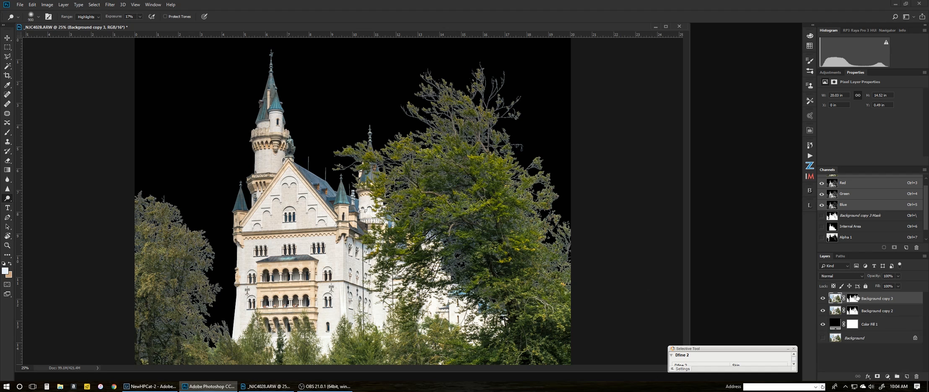
{"action": "right_click", "coordinate": [853, 299]}
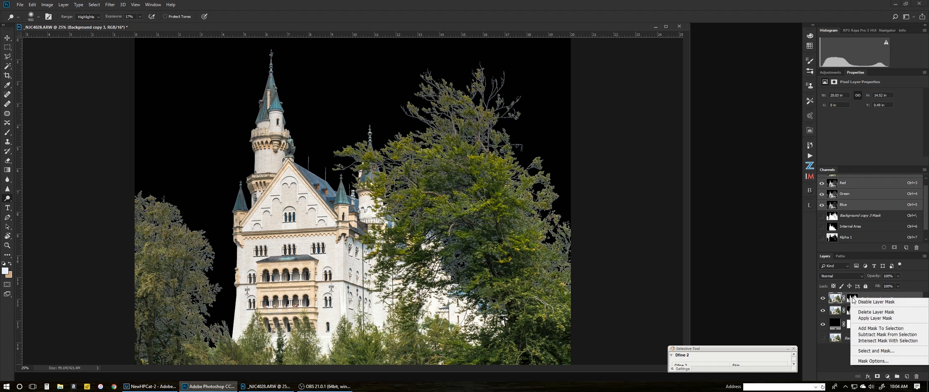
{"action": "left_click", "coordinate": [863, 319]}
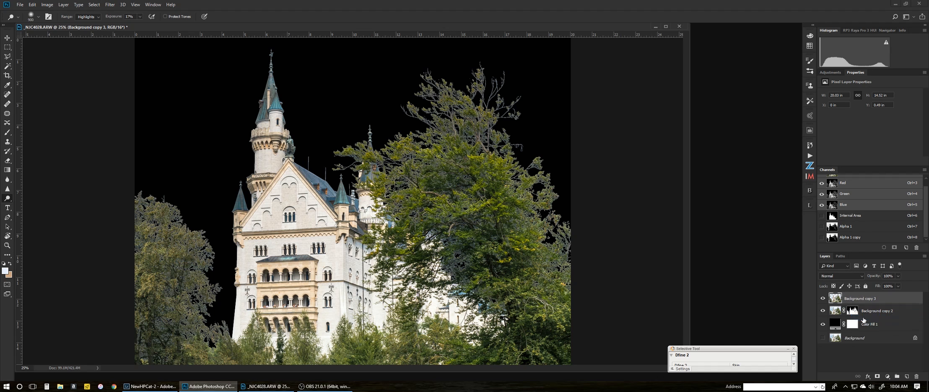
Hide Background copy 2 and toggle Color Fill 1 off and on to check transparency
{"action": "left_click", "coordinate": [823, 310]}
{"action": "left_click", "coordinate": [822, 322]}
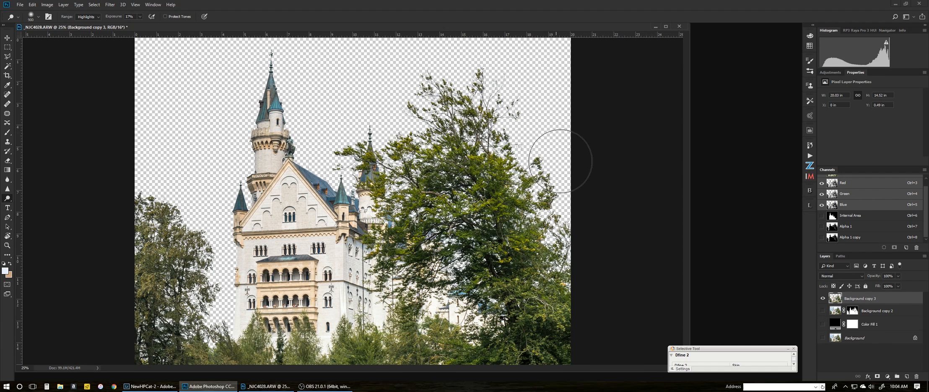
{"action": "left_click", "coordinate": [823, 324]}
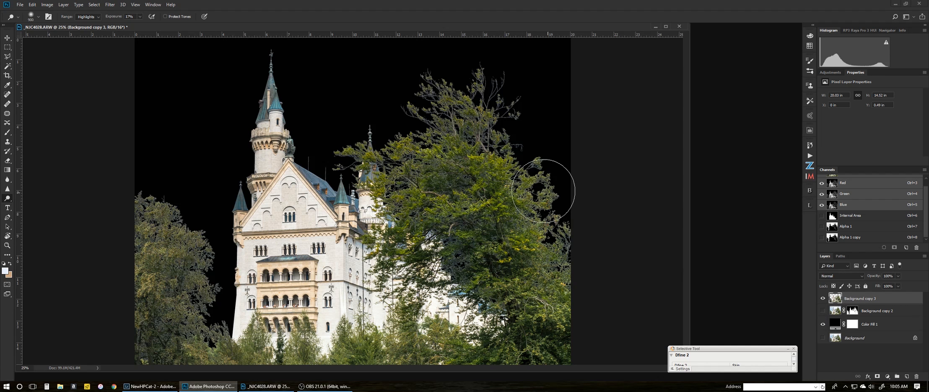
{"action": "key", "text": "ctrl+minus"}
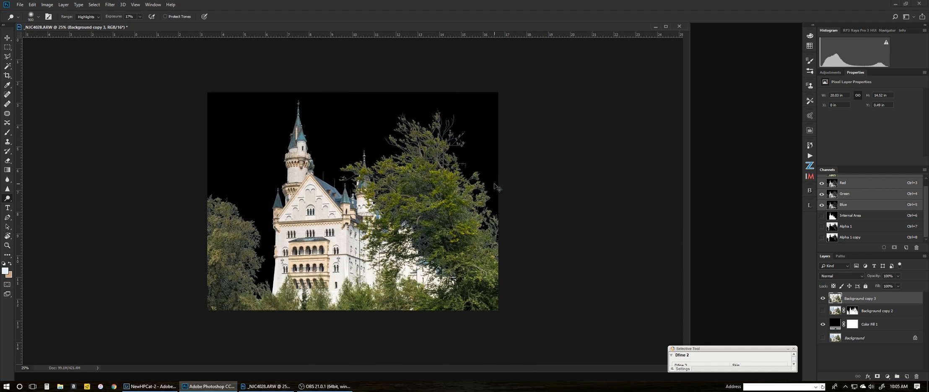
{"action": "key", "text": "ctrl+plus"}
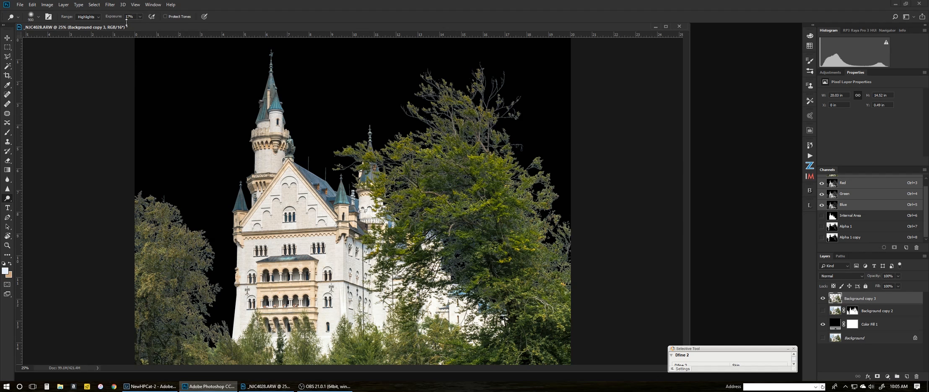
{"action": "left_click", "coordinate": [63, 5]}
Apply a Defringe to the castle cut-out, then undo it
{"action": "mouse_move", "coordinate": [76, 293]}
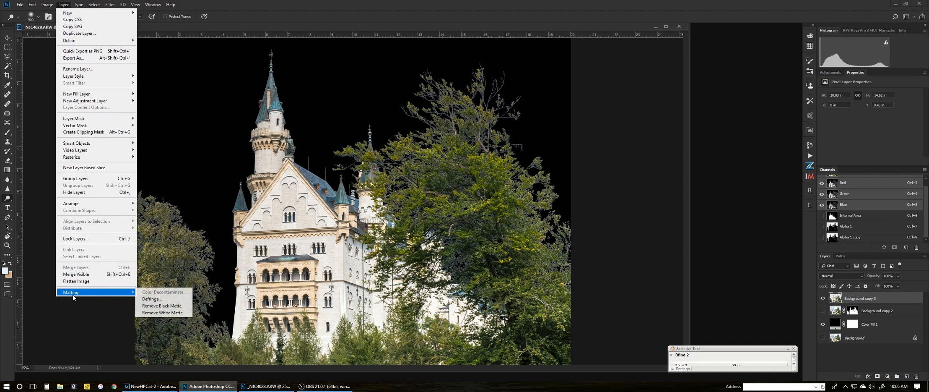
{"action": "left_click", "coordinate": [143, 298]}
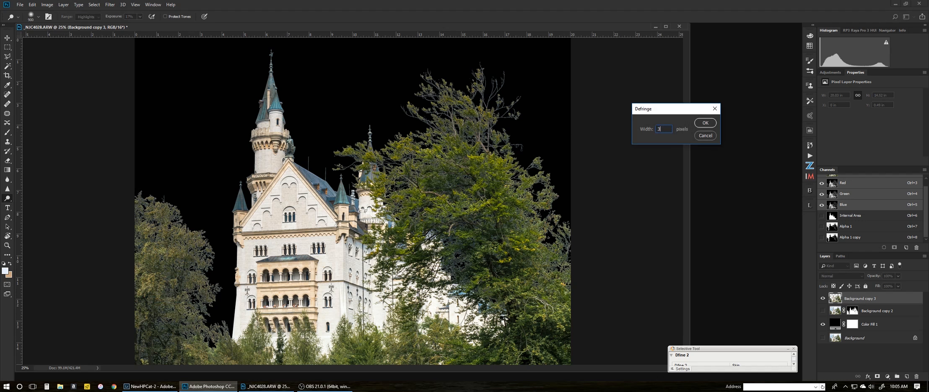
{"action": "left_click", "coordinate": [704, 123]}
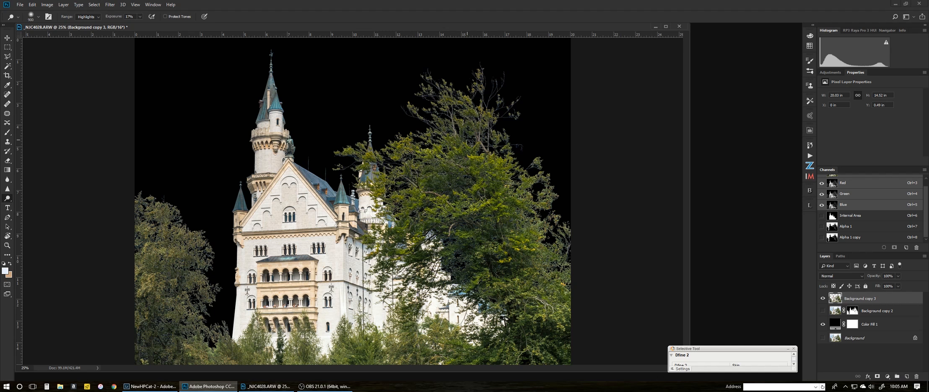
{"action": "key", "text": "ctrl+z"}
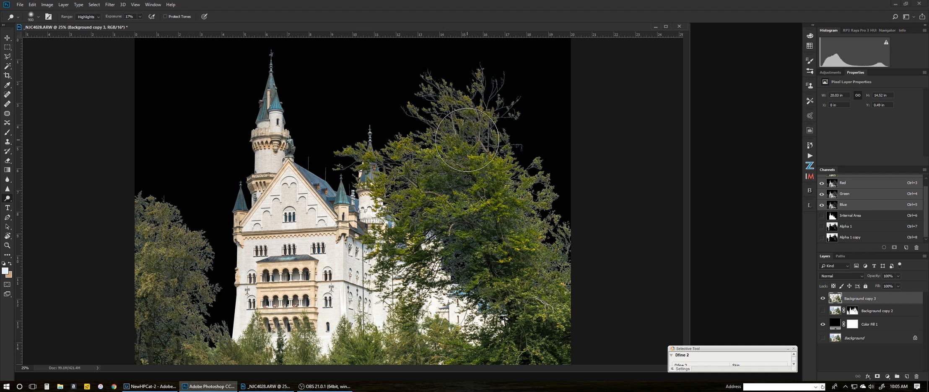
Defringe the cut-out with a 2 px width, then again at 1 px
{"action": "left_click", "coordinate": [64, 5]}
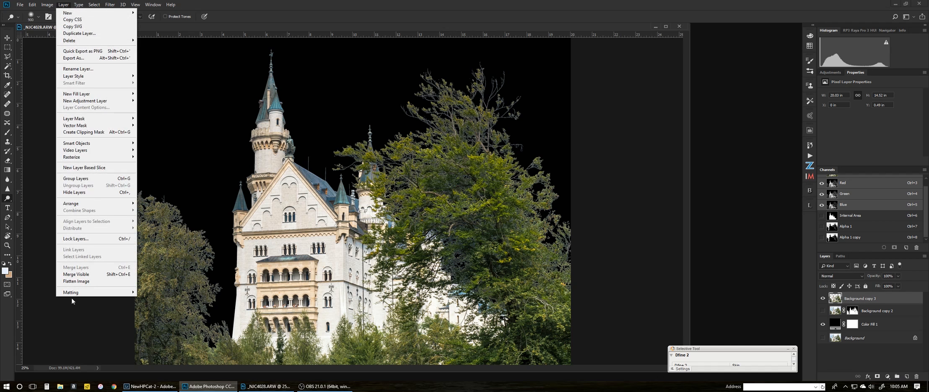
{"action": "mouse_move", "coordinate": [71, 292]}
{"action": "left_click", "coordinate": [151, 299]}
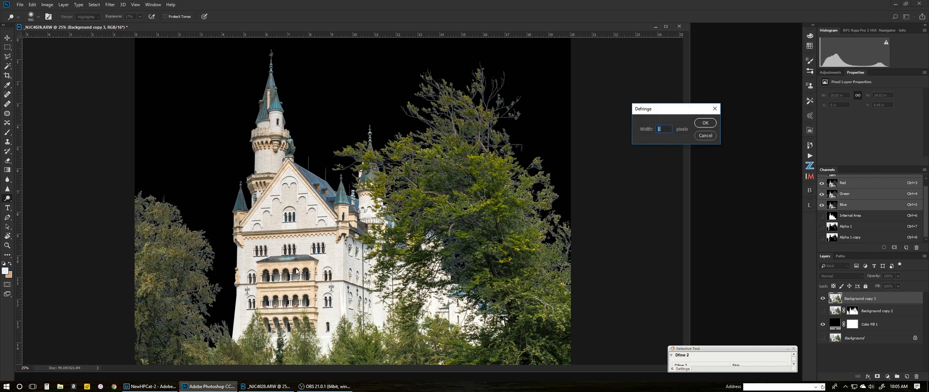
{"action": "key", "text": "Return"}
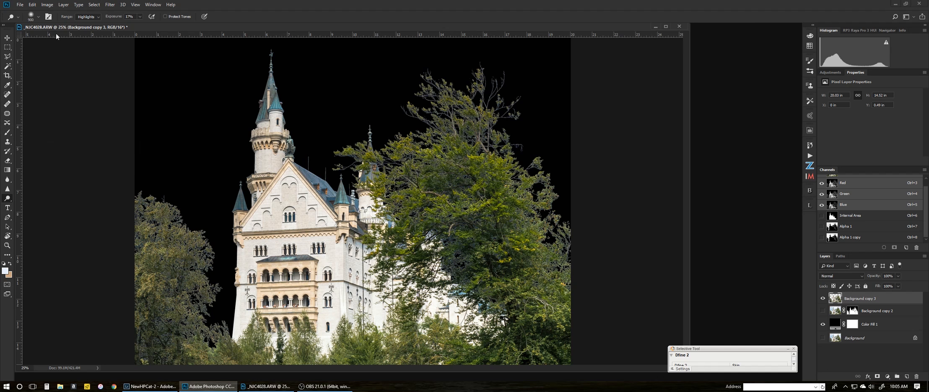
{"action": "left_click", "coordinate": [67, 5]}
{"action": "mouse_move", "coordinate": [67, 293]}
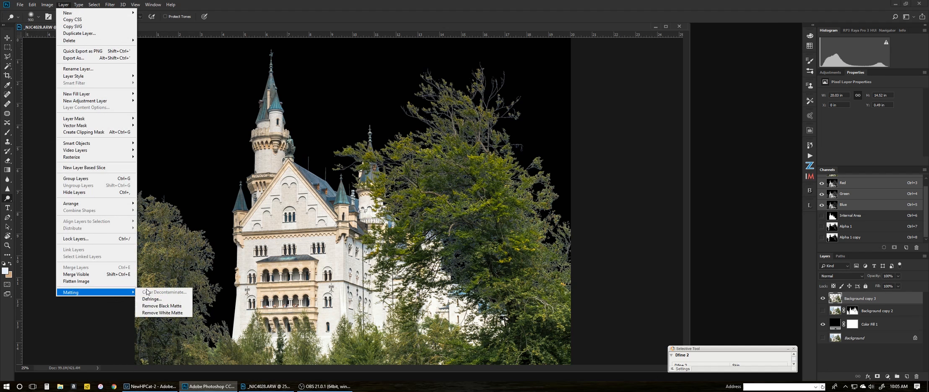
{"action": "left_click", "coordinate": [152, 299]}
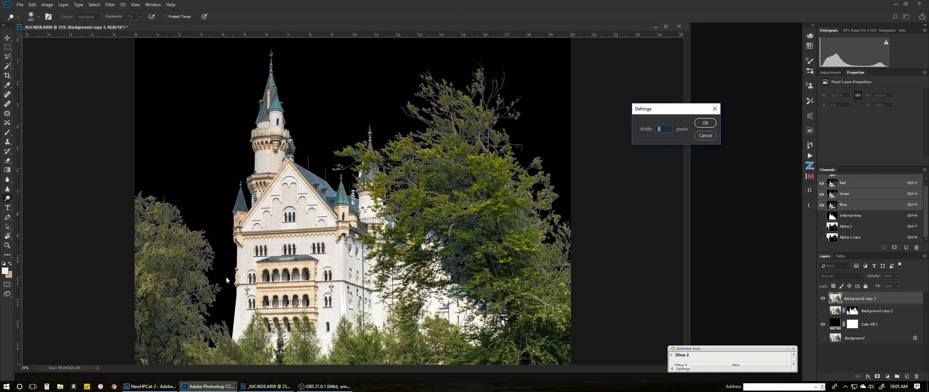
{"action": "key", "text": "Return"}
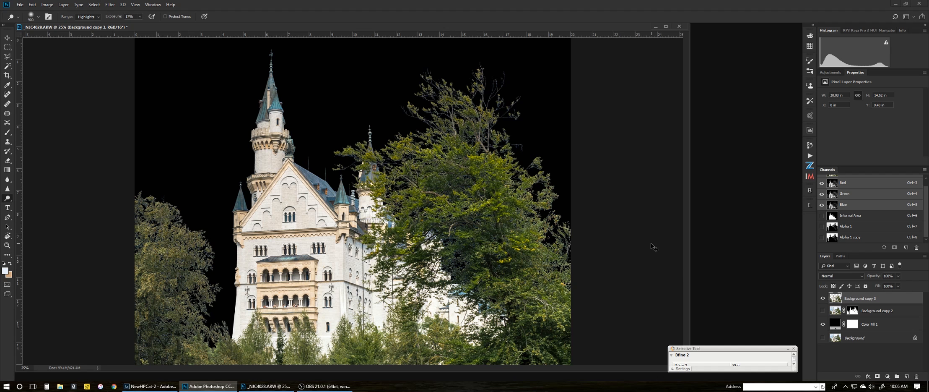
Zoom to 100% to inspect the tree edges and spire, then zoom back out
{"action": "key", "text": "ctrl+minus"}
{"action": "key", "text": "ctrl+plus"}
{"action": "key", "text": "z"}
{"action": "left_click", "coordinate": [182, 240]}
{"action": "left_click", "coordinate": [183, 241]}
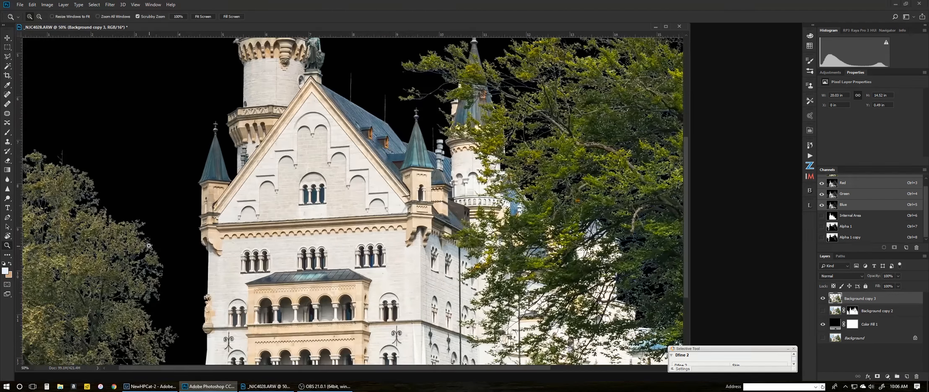
{"action": "left_click", "coordinate": [150, 243]}
{"action": "left_click", "coordinate": [120, 252]}
{"action": "left_click_drag", "start_coordinate": [120, 251], "coordinate": [327, 274]}
{"action": "left_click_drag", "start_coordinate": [379, 199], "coordinate": [469, 191]}
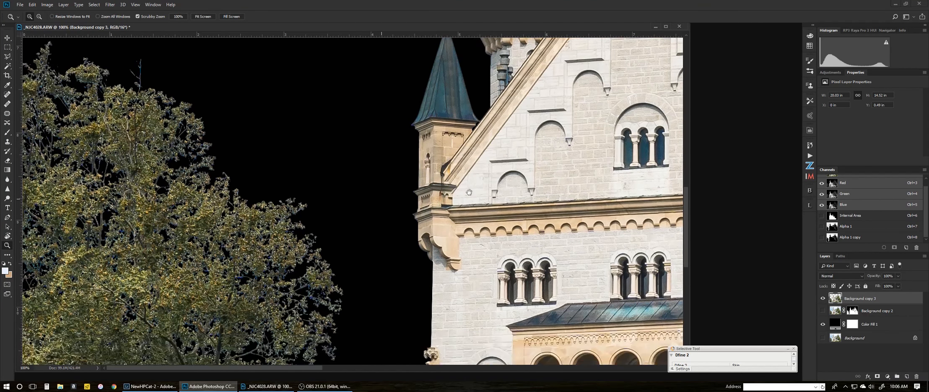
{"action": "key", "text": "ctrl+minus"}
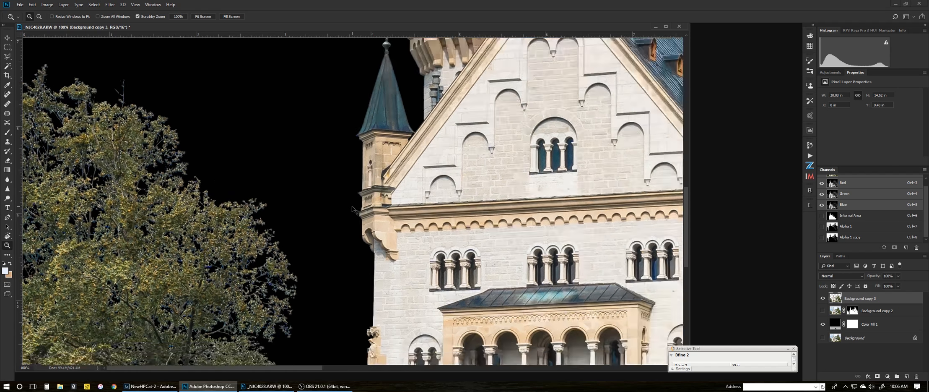
{"action": "key", "text": "ctrl+minus"}
{"action": "key", "text": "ctrl+minus"}
{"action": "key", "text": "ctrl+minus"}
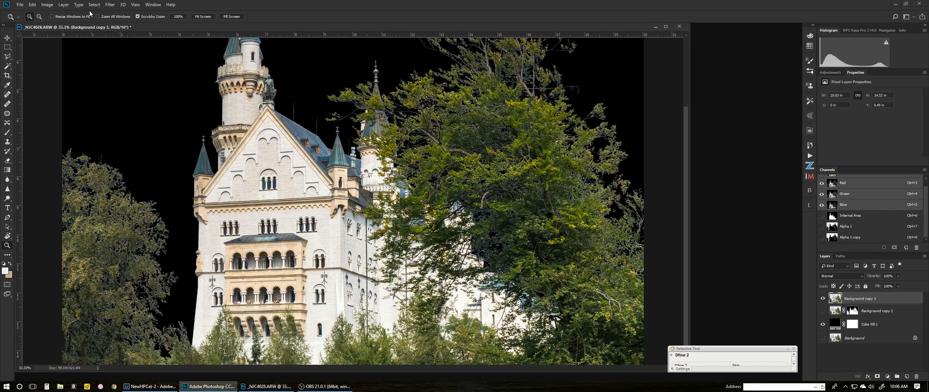
Recheck the Matting options without applying any, zoom to 25%, and bring up the Open dialog
{"action": "left_click", "coordinate": [65, 4]}
{"action": "mouse_move", "coordinate": [121, 292]}
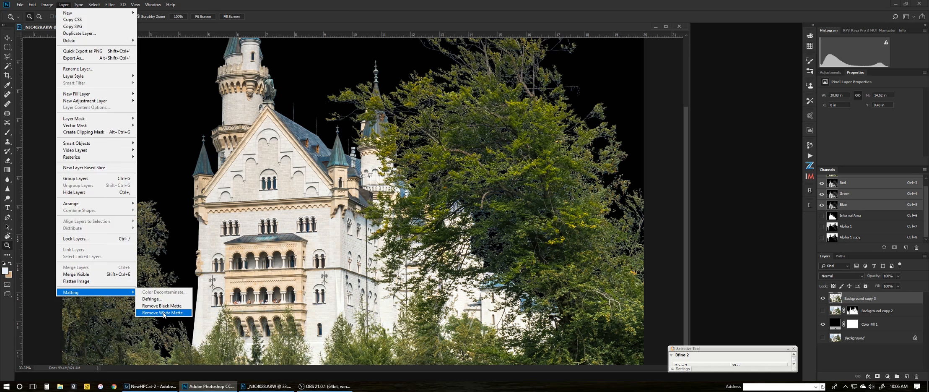
{"action": "left_click", "coordinate": [176, 203]}
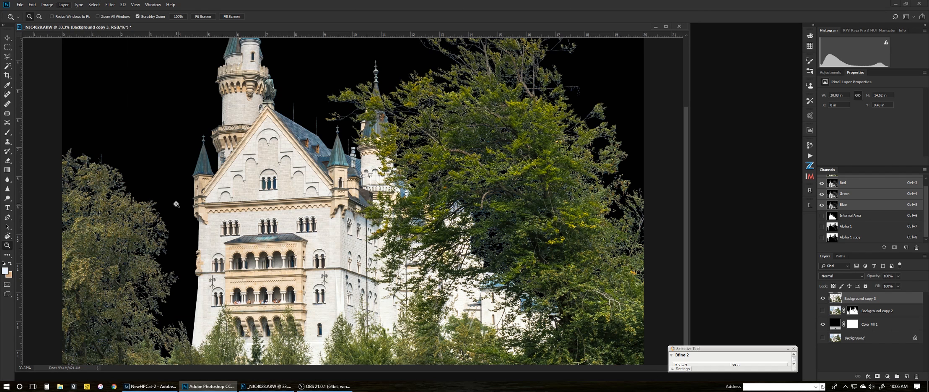
{"action": "key", "text": "ctrl+minus"}
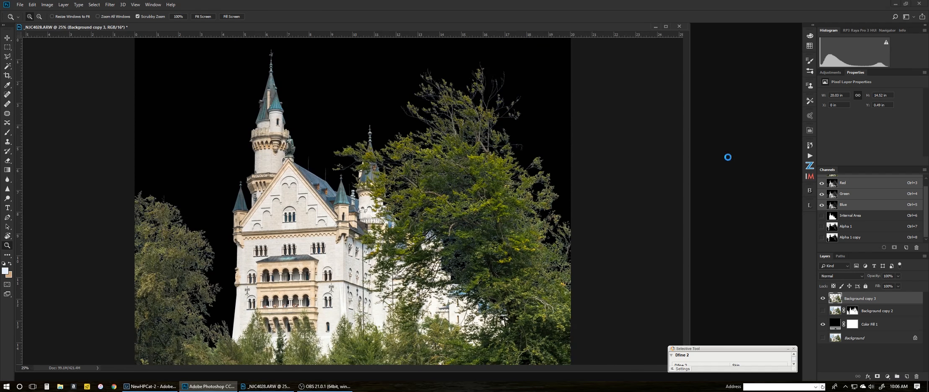
{"action": "key", "text": "ctrl+o"}
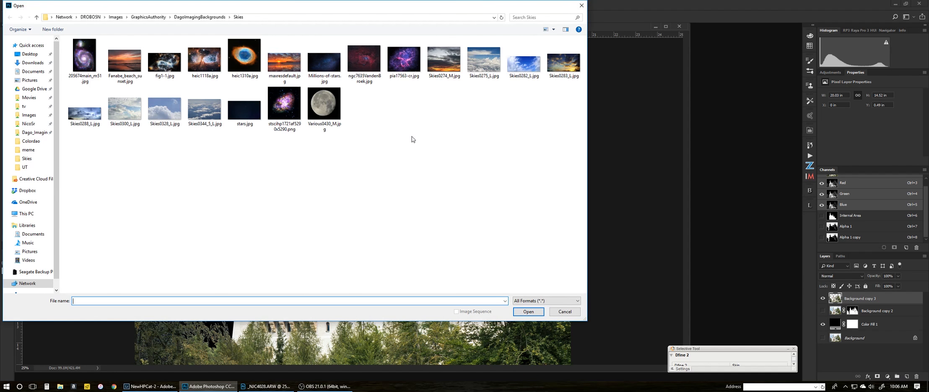
Open Skies0274_M.jpg and copy its sky into the castle document, accepting the bit-depth conversion
{"action": "left_click", "coordinate": [444, 64]}
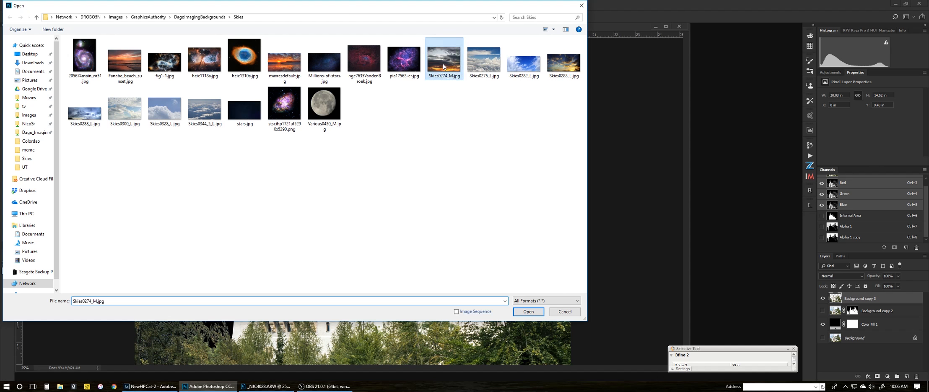
{"action": "left_click", "coordinate": [528, 312]}
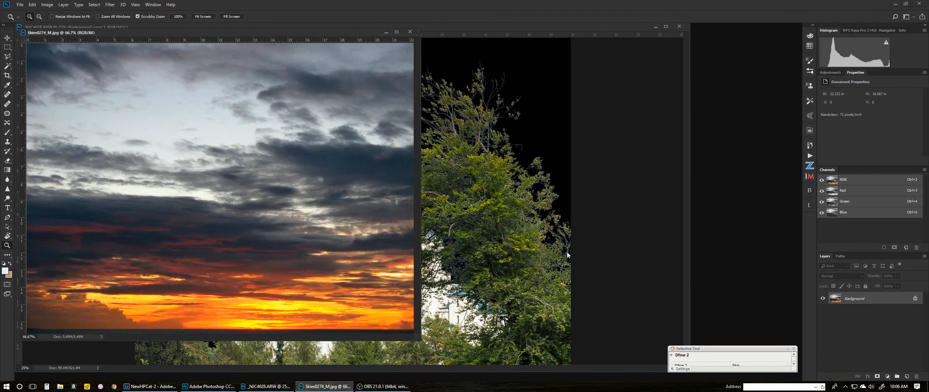
{"action": "left_click_drag", "start_coordinate": [880, 304], "coordinate": [523, 241]}
{"action": "left_click", "coordinate": [456, 149]}
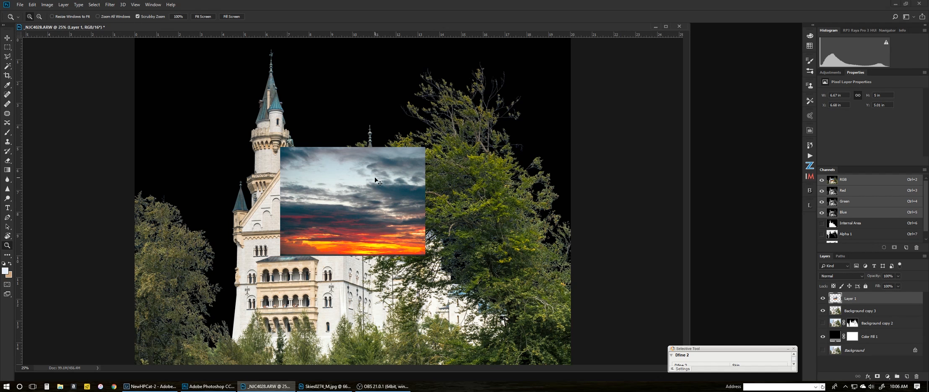
Scale the sky layer to about 232% and move it beneath the castle cut-out
{"action": "key", "text": "ctrl+t"}
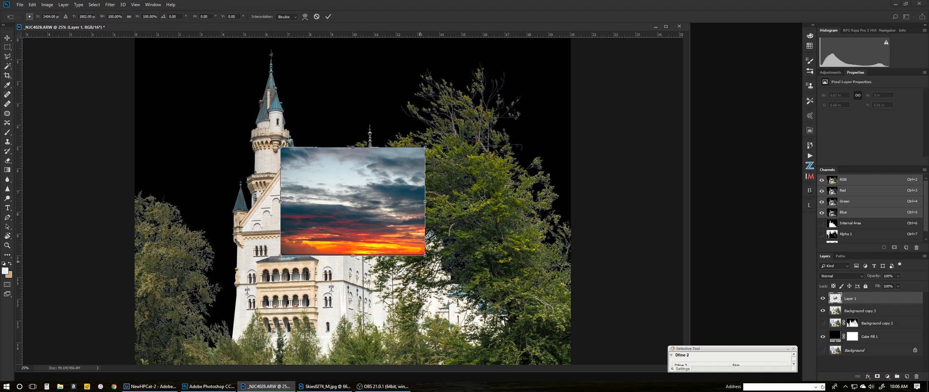
{"action": "left_click_drag", "start_coordinate": [425, 254], "coordinate": [611, 347]}
{"action": "key", "text": "ctrl+0"}
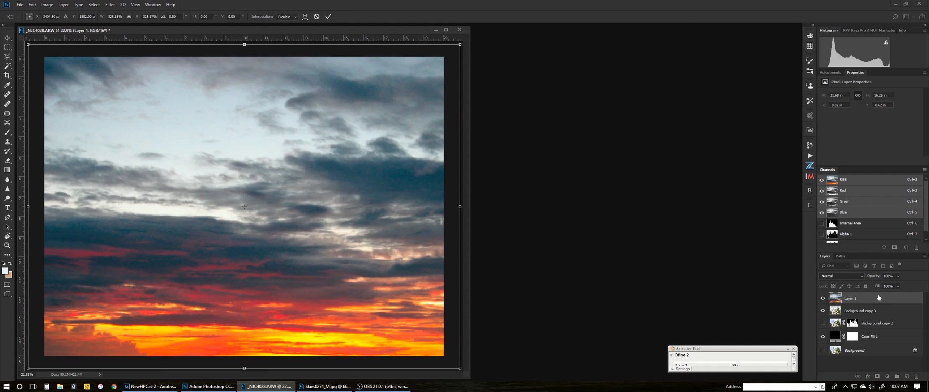
{"action": "key", "text": "Return"}
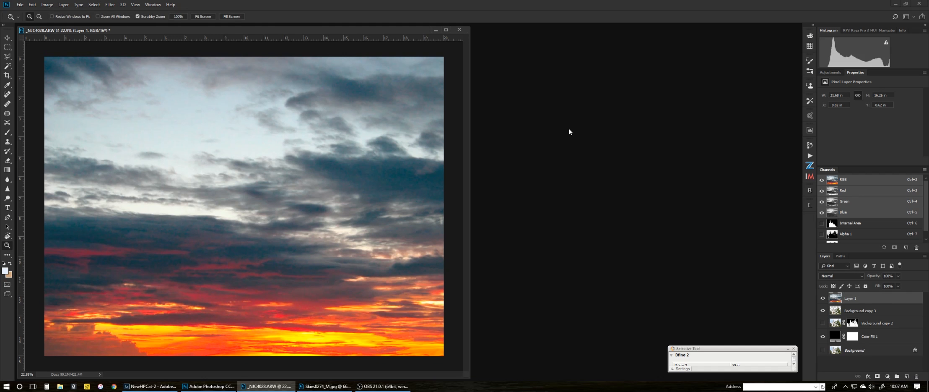
{"action": "left_click_drag", "start_coordinate": [862, 299], "coordinate": [863, 314]}
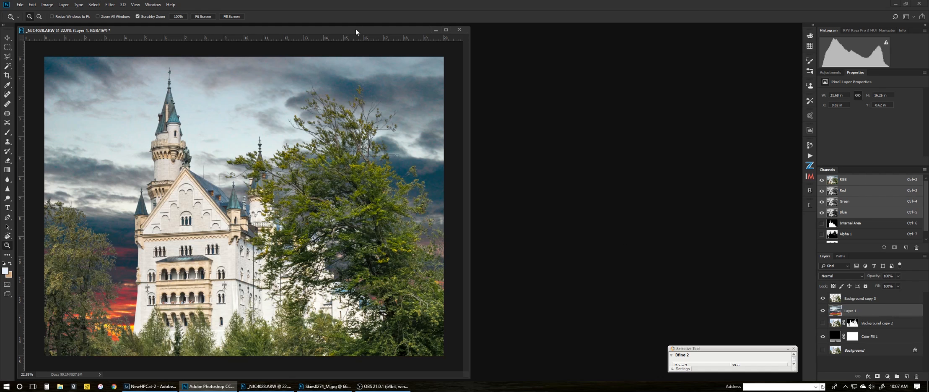
Close the original Skies0274_M.jpg document
{"action": "left_click_drag", "start_coordinate": [355, 31], "coordinate": [511, 35]}
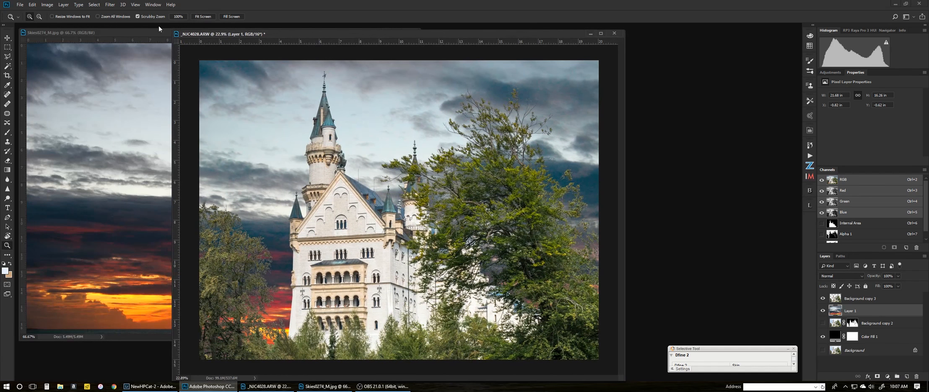
{"action": "left_click", "coordinate": [154, 31]}
{"action": "left_click", "coordinate": [410, 32]}
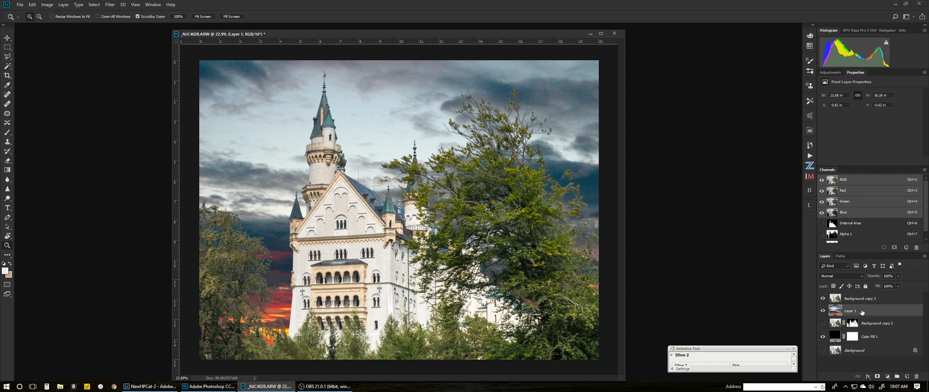
Delete Color Fill 1, then duplicate Layer 1 and place the copy above Background copy 3
{"action": "left_click_drag", "start_coordinate": [875, 337], "coordinate": [917, 376]}
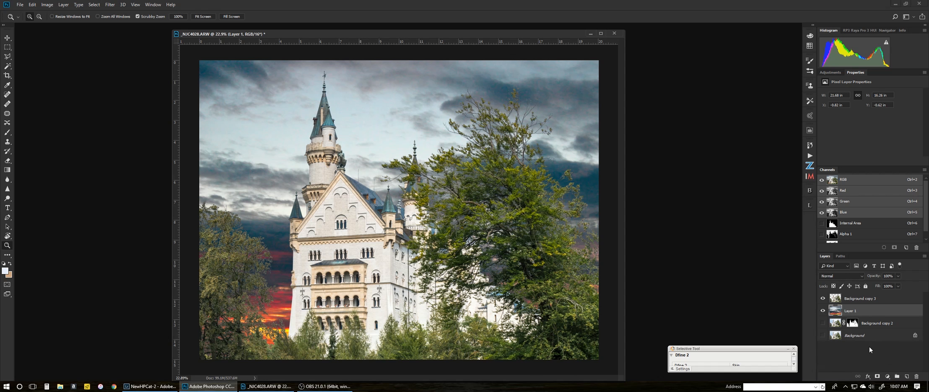
{"action": "left_click_drag", "start_coordinate": [854, 311], "coordinate": [906, 376]}
{"action": "left_click_drag", "start_coordinate": [866, 312], "coordinate": [868, 295]}
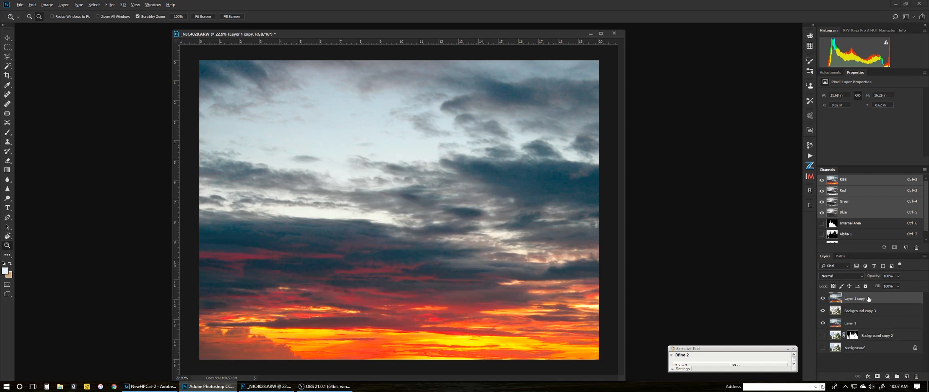
Clip Layer 1 copy to the castle, average it to one flat colour, and blend it in Overlay
{"action": "left_click", "coordinate": [866, 300], "text": "alt"}
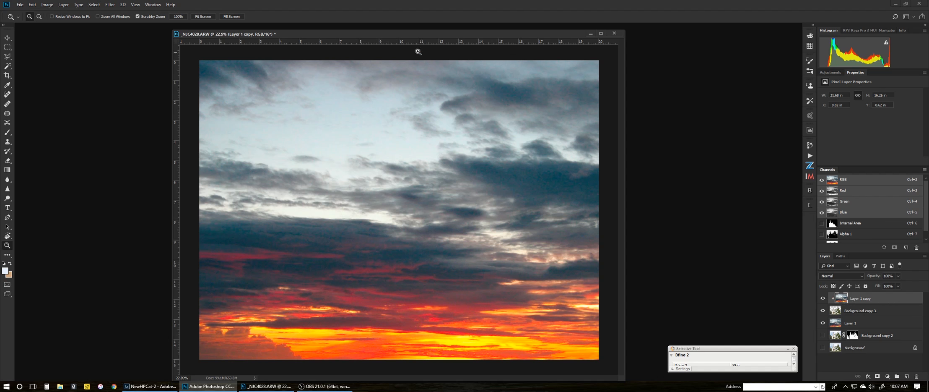
{"action": "left_click", "coordinate": [114, 6]}
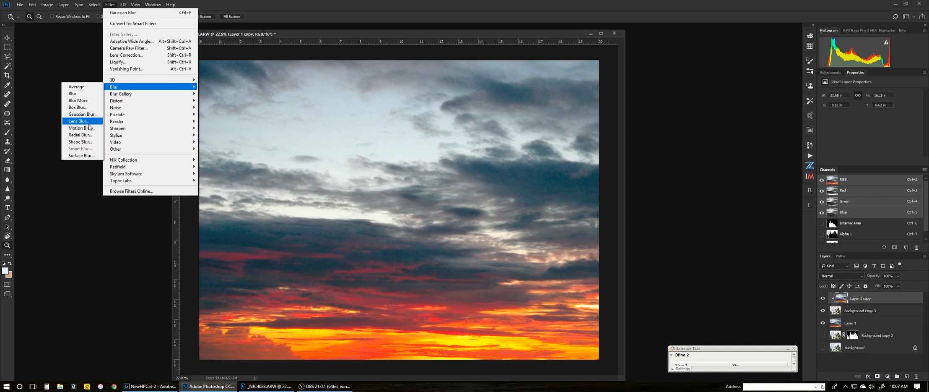
{"action": "left_click", "coordinate": [84, 87]}
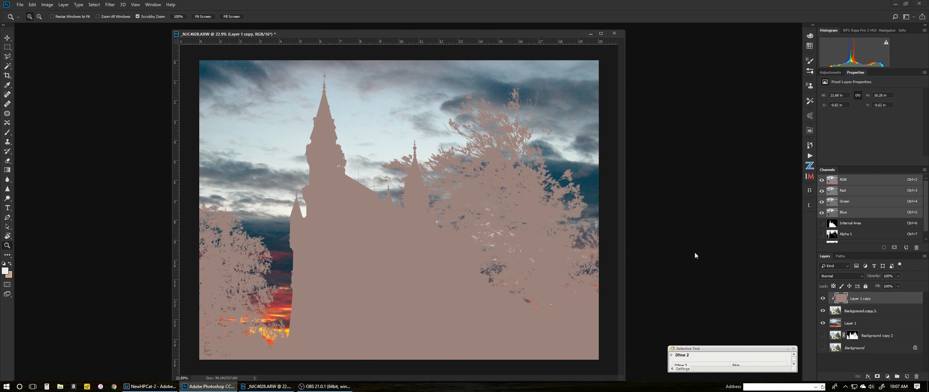
{"action": "left_click", "coordinate": [820, 276]}
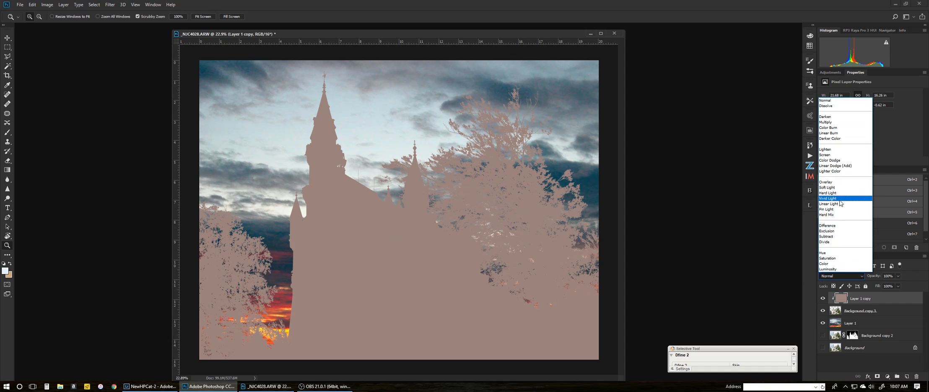
{"action": "left_click", "coordinate": [837, 183]}
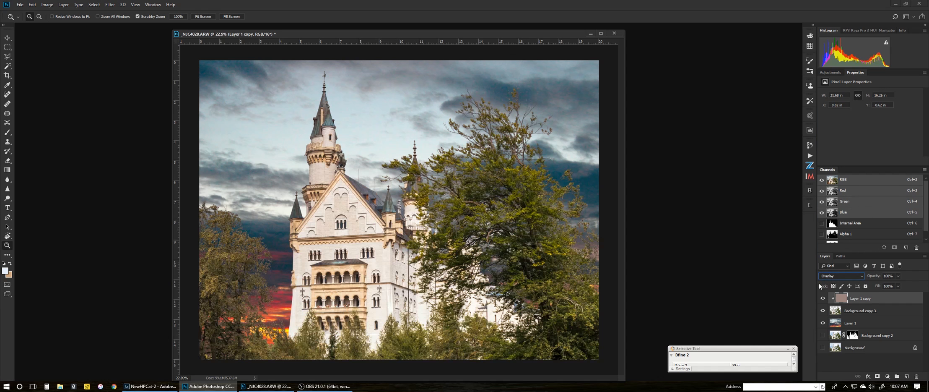
{"action": "left_click", "coordinate": [822, 298]}
{"action": "left_click", "coordinate": [822, 298]}
Duplicate Layer 1 as Layer 1 copy 2, move it to the top, and clip it onto Layer 1 copy
{"action": "left_click_drag", "start_coordinate": [861, 322], "coordinate": [907, 376]}
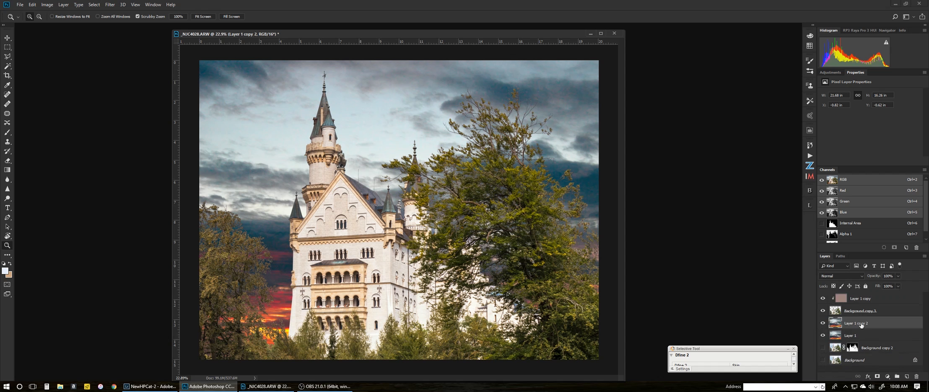
{"action": "left_click_drag", "start_coordinate": [862, 325], "coordinate": [864, 294]}
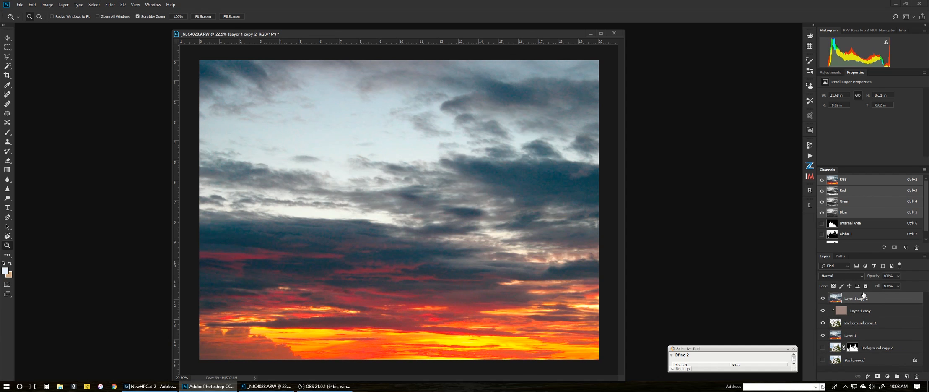
{"action": "left_click", "coordinate": [862, 303], "text": "alt"}
Apply a 187.1-pixel Gaussian Blur to Layer 1 copy 2
{"action": "left_click", "coordinate": [109, 5]}
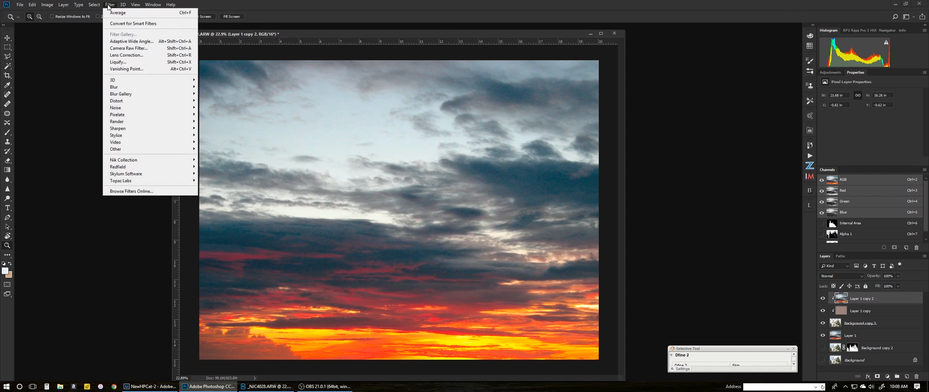
{"action": "mouse_move", "coordinate": [121, 86]}
{"action": "left_click", "coordinate": [90, 114]}
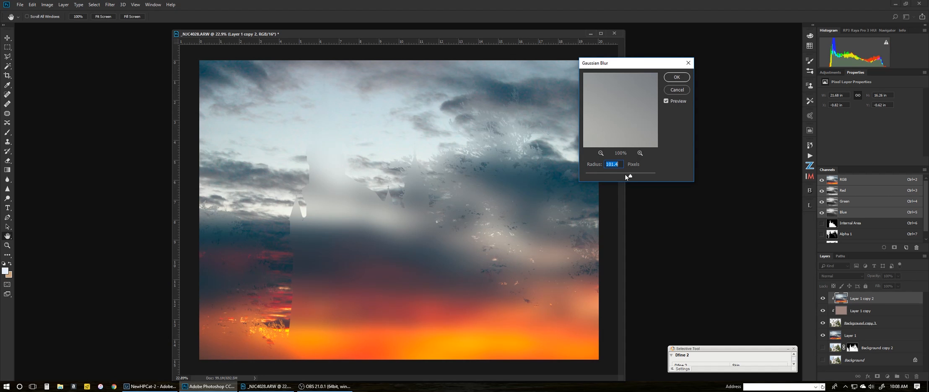
{"action": "mouse_move", "coordinate": [628, 175]}
{"action": "left_mouse_down"}
{"action": "mouse_move", "coordinate": [614, 176]}
{"action": "mouse_move", "coordinate": [631, 176]}
{"action": "left_mouse_up"}
{"action": "left_click", "coordinate": [678, 77]}
{"action": "key", "text": "z"}
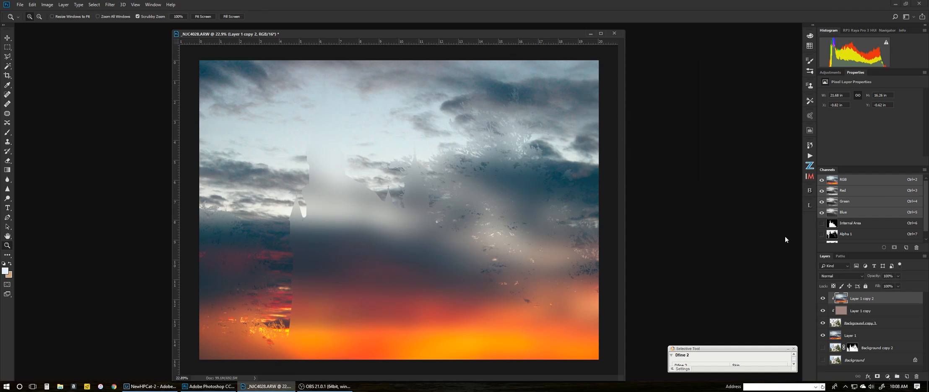
Set Layer 1 copy 2's blend mode to Soft Light and toggle it to compare
{"action": "left_click", "coordinate": [826, 276]}
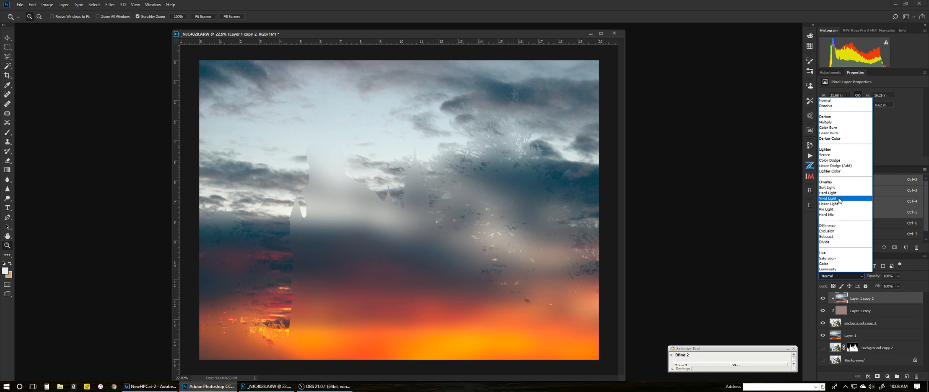
{"action": "left_click", "coordinate": [822, 192]}
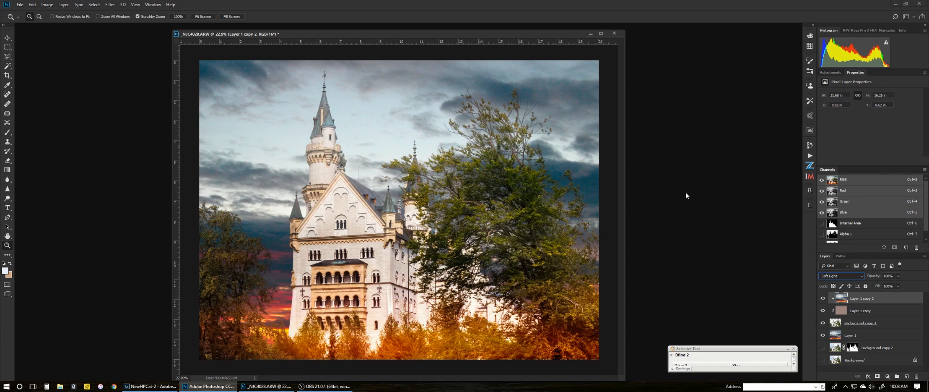
{"action": "left_click", "coordinate": [823, 300]}
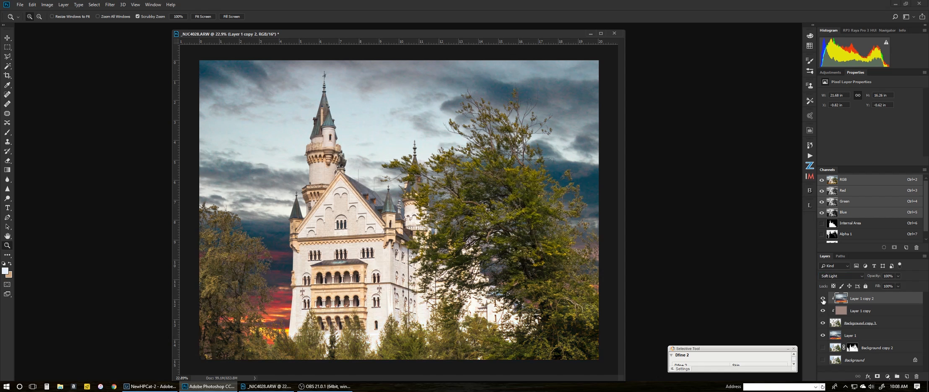
Compare the image without Layer 1 copy 2, then lower its opacity to 67%
{"action": "left_click", "coordinate": [823, 300]}
{"action": "left_click", "coordinate": [823, 300]}
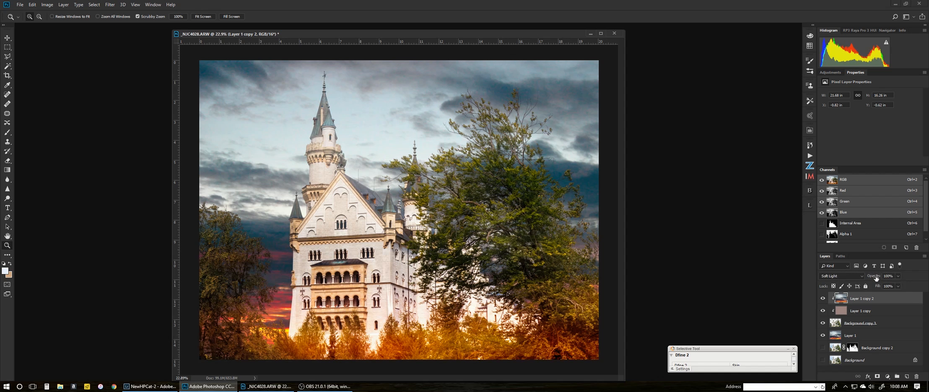
{"action": "left_click_drag", "start_coordinate": [874, 278], "coordinate": [860, 285]}
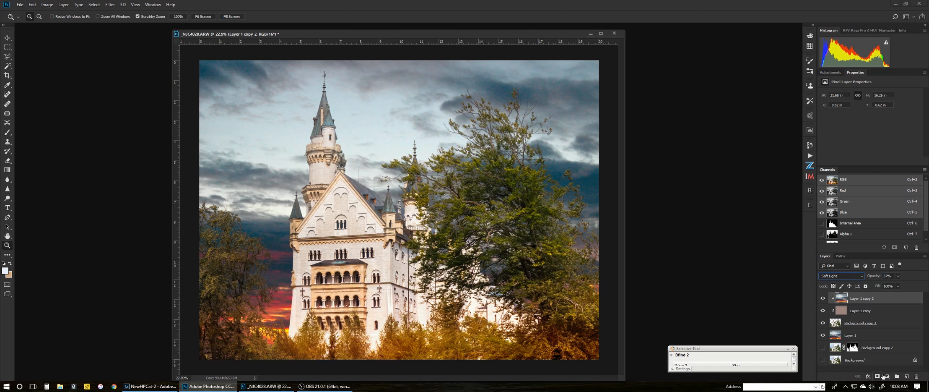
Add a layer mask and paint out the orange tint on the lower foliage with a 7% brush
{"action": "left_click", "coordinate": [877, 376]}
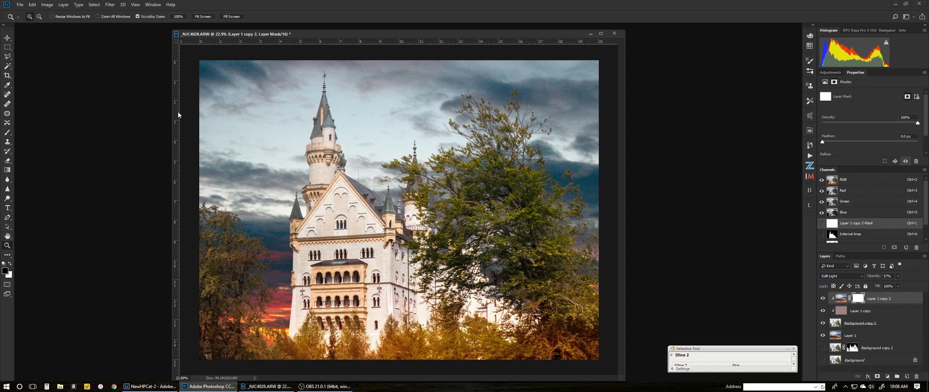
{"action": "left_click", "coordinate": [7, 132]}
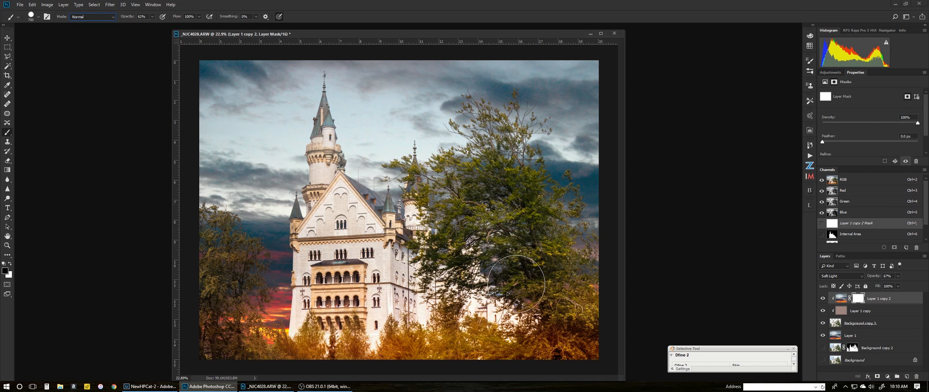
{"action": "mouse_move", "coordinate": [559, 325]}
{"action": "left_mouse_down"}
{"action": "mouse_move", "coordinate": [561, 333]}
{"action": "mouse_move", "coordinate": [563, 315]}
{"action": "left_mouse_up"}
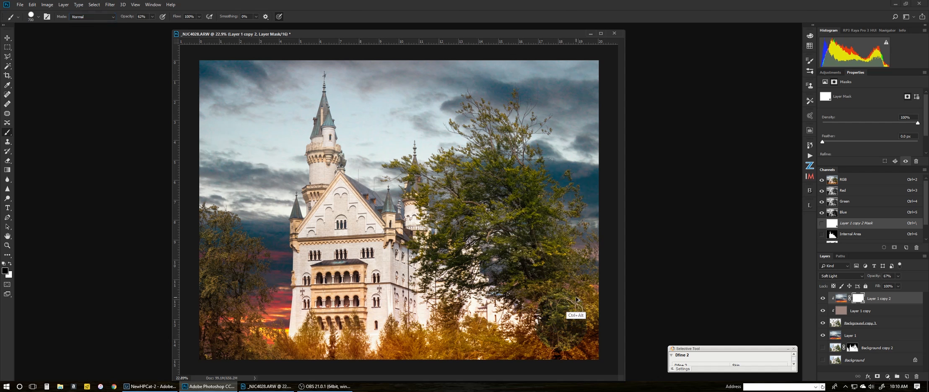
{"action": "key", "text": "alt+z"}
{"action": "key", "text": "alt+z"}
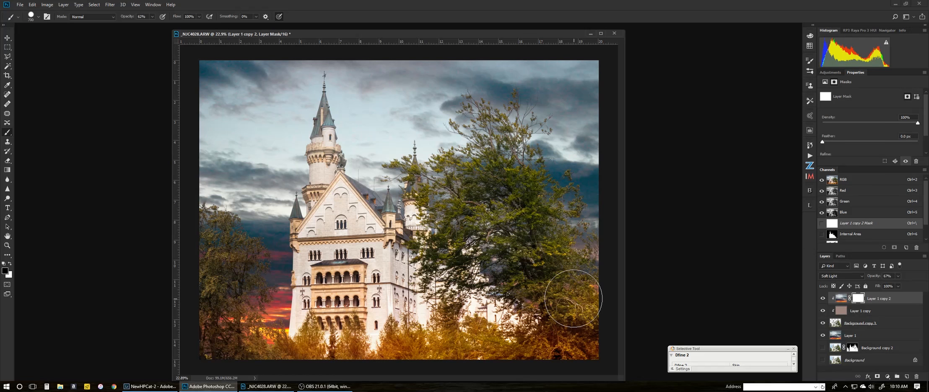
{"action": "left_click_drag", "start_coordinate": [127, 18], "coordinate": [118, 18]}
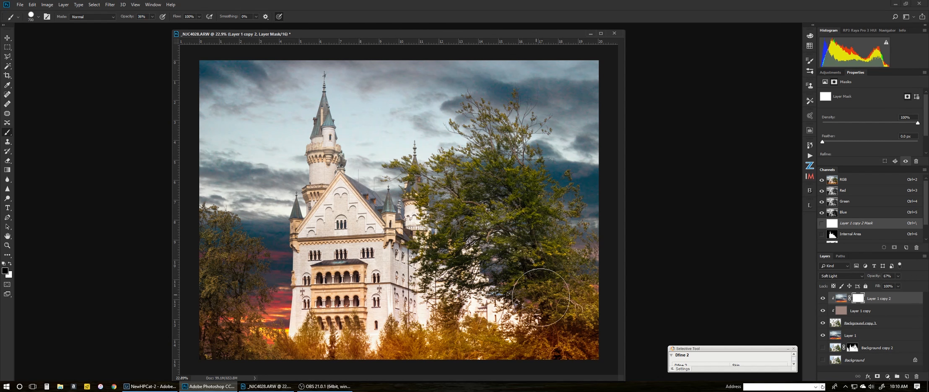
{"action": "mouse_move", "coordinate": [568, 339]}
{"action": "left_mouse_down"}
{"action": "mouse_move", "coordinate": [582, 331]}
{"action": "mouse_move", "coordinate": [595, 338]}
{"action": "mouse_move", "coordinate": [436, 343]}
{"action": "mouse_move", "coordinate": [375, 360]}
{"action": "mouse_move", "coordinate": [364, 352]}
{"action": "mouse_move", "coordinate": [390, 346]}
{"action": "mouse_move", "coordinate": [308, 360]}
{"action": "mouse_move", "coordinate": [296, 348]}
{"action": "mouse_move", "coordinate": [214, 362]}
{"action": "left_mouse_up"}
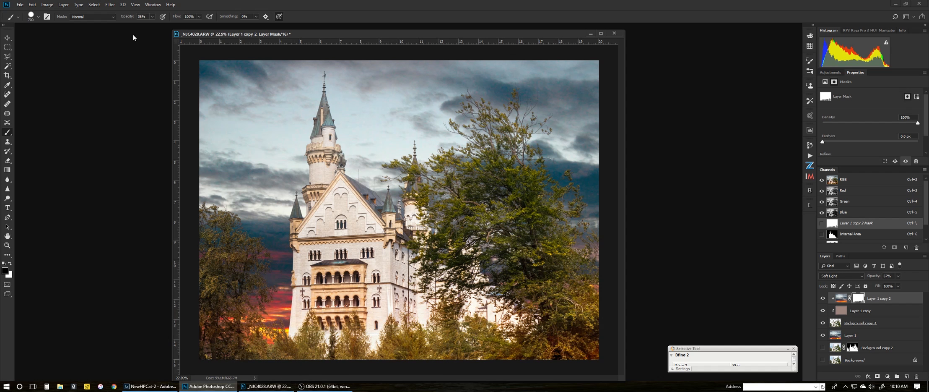
{"action": "left_click_drag", "start_coordinate": [127, 17], "coordinate": [121, 20]}
{"action": "mouse_move", "coordinate": [252, 330]}
{"action": "left_mouse_down"}
{"action": "mouse_move", "coordinate": [227, 333]}
{"action": "mouse_move", "coordinate": [216, 353]}
{"action": "mouse_move", "coordinate": [243, 369]}
{"action": "mouse_move", "coordinate": [230, 336]}
{"action": "left_mouse_up"}
Compare the result with Layer 1 copy 2 hidden and shown, then delete Background copy 2
{"action": "left_click", "coordinate": [822, 298]}
{"action": "left_click", "coordinate": [822, 298]}
{"action": "left_click", "coordinate": [824, 298]}
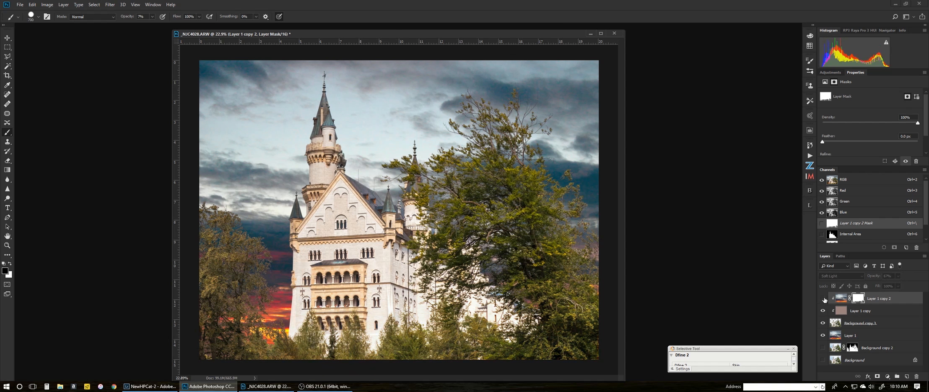
{"action": "left_click", "coordinate": [823, 298]}
{"action": "left_click", "coordinate": [822, 298]}
{"action": "left_click", "coordinate": [823, 298]}
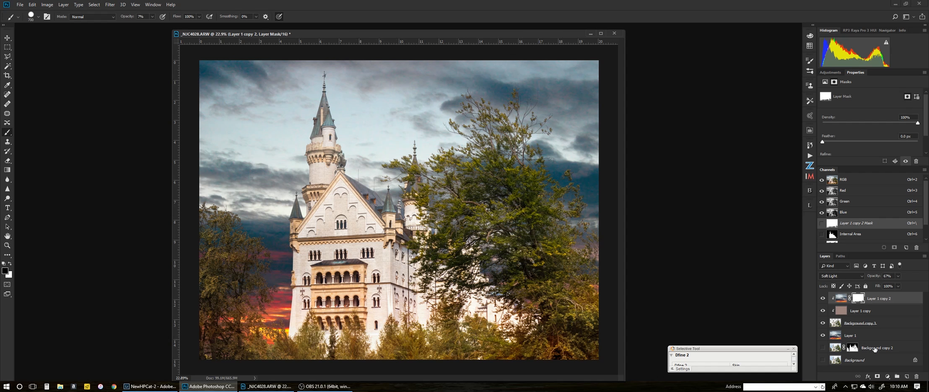
{"action": "left_click_drag", "start_coordinate": [875, 349], "coordinate": [915, 376]}
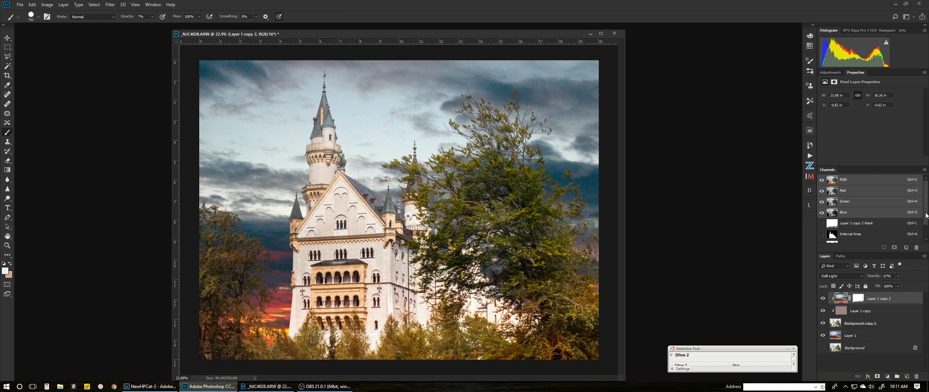
Delete the Alpha 1 copy and Alpha 1 channels, keep the layer mask, and bring OBS forward
{"action": "left_click_drag", "start_coordinate": [925, 215], "coordinate": [923, 236]}
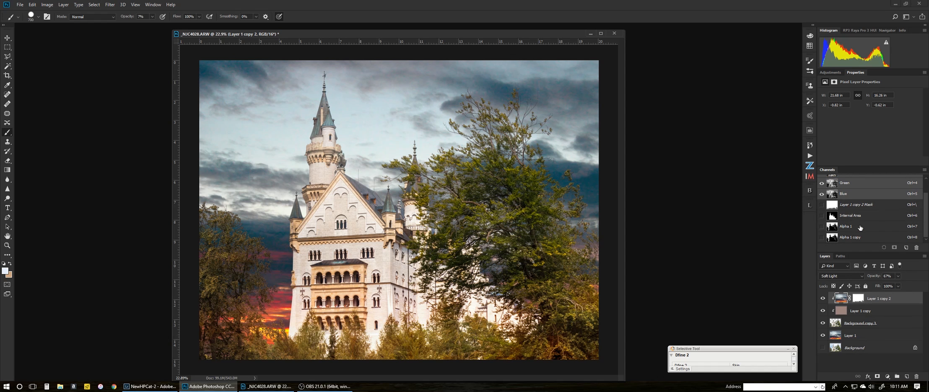
{"action": "left_click", "coordinate": [875, 206]}
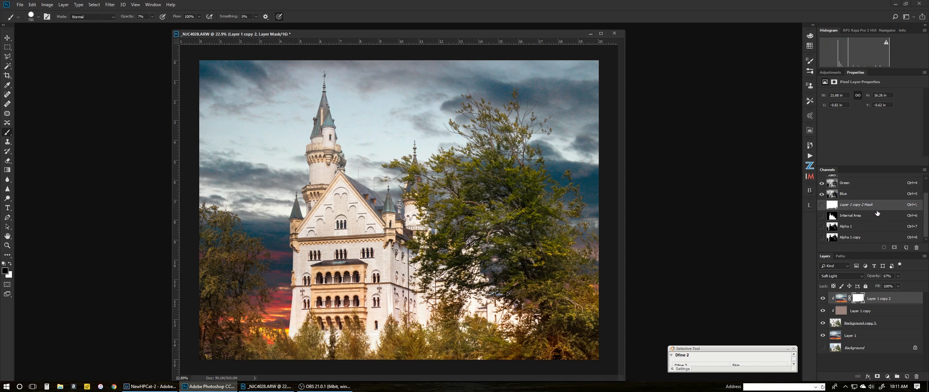
{"action": "left_click", "coordinate": [864, 238]}
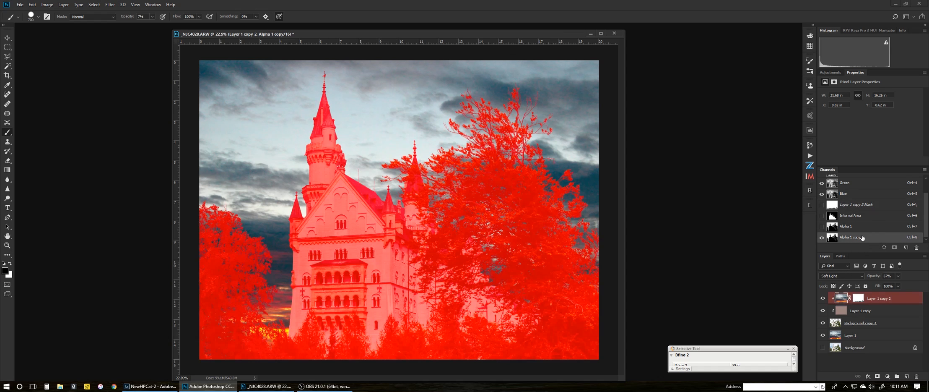
{"action": "left_click_drag", "start_coordinate": [862, 238], "coordinate": [917, 247]}
{"action": "left_click_drag", "start_coordinate": [855, 223], "coordinate": [917, 248]}
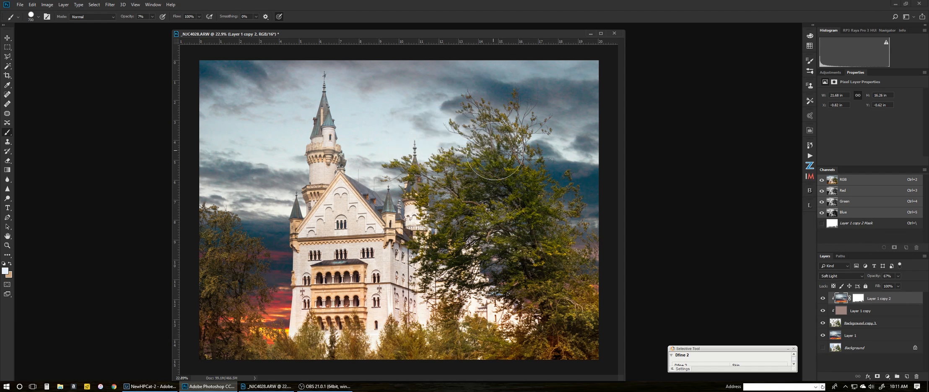
{"action": "left_click", "coordinate": [464, 144]}
{"action": "left_click", "coordinate": [858, 297]}
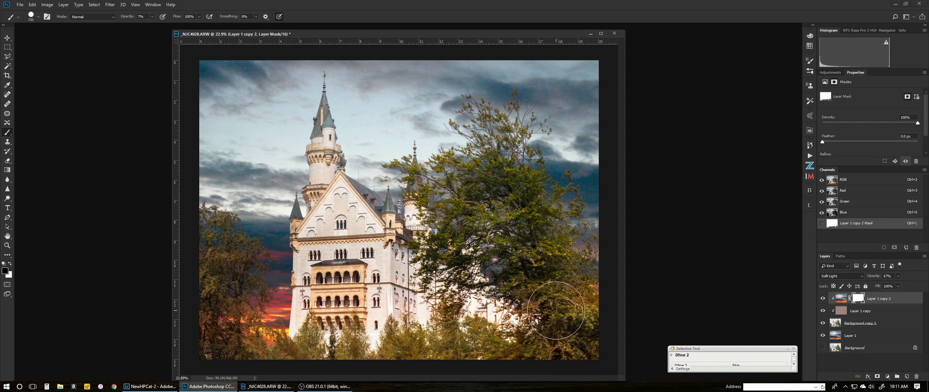
{"action": "left_click", "coordinate": [323, 386]}
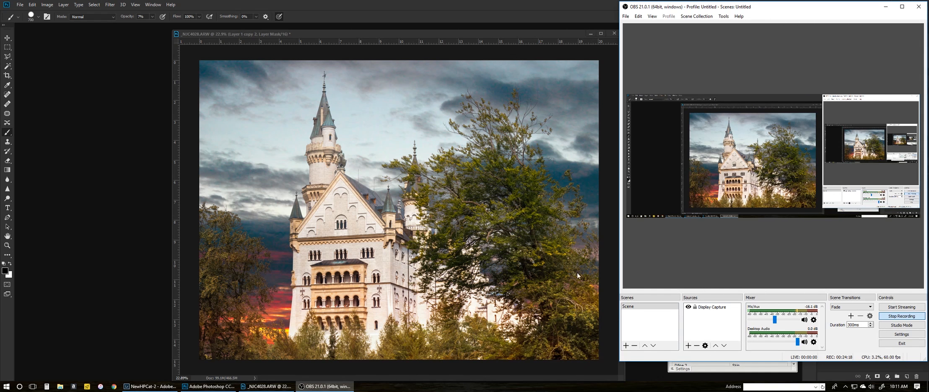